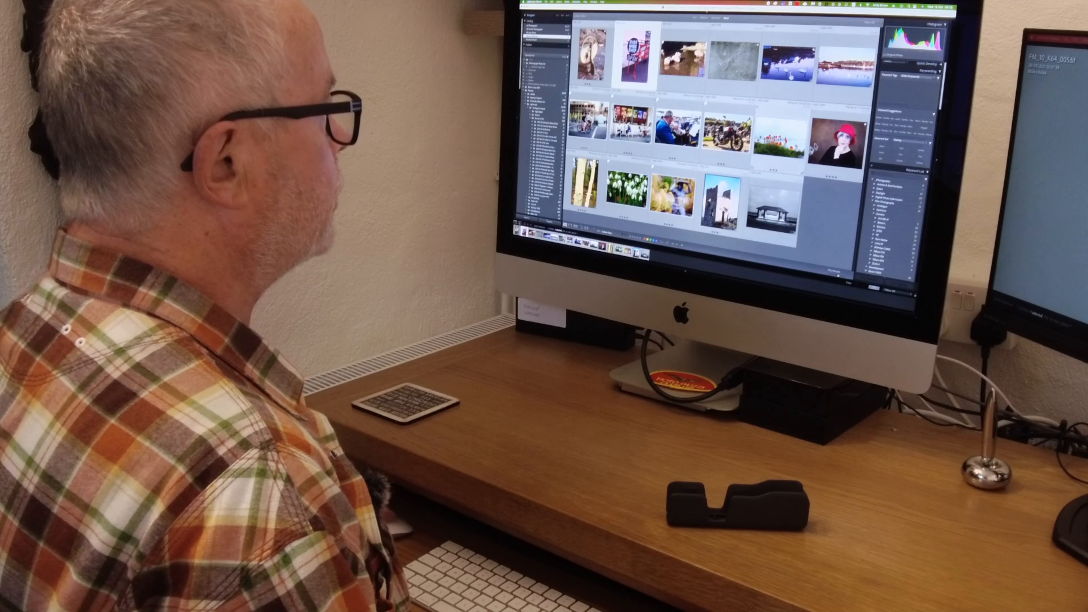
# Open the portrait of the woman in the red hat and show the person mask options for Person 1.
pyautogui.doubleClick(820, 140)
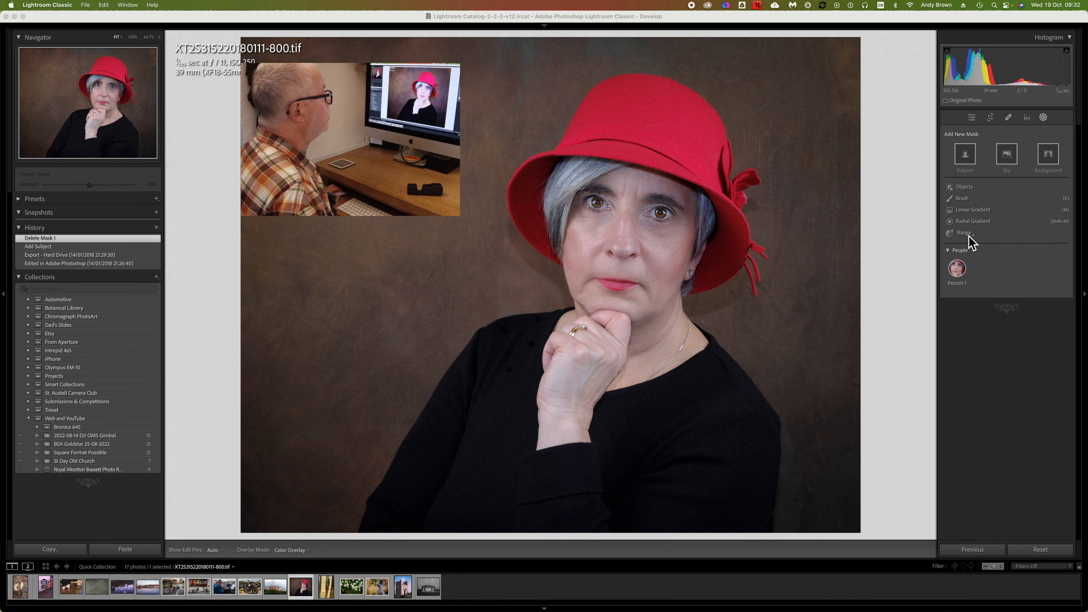
pyautogui.click(958, 269)
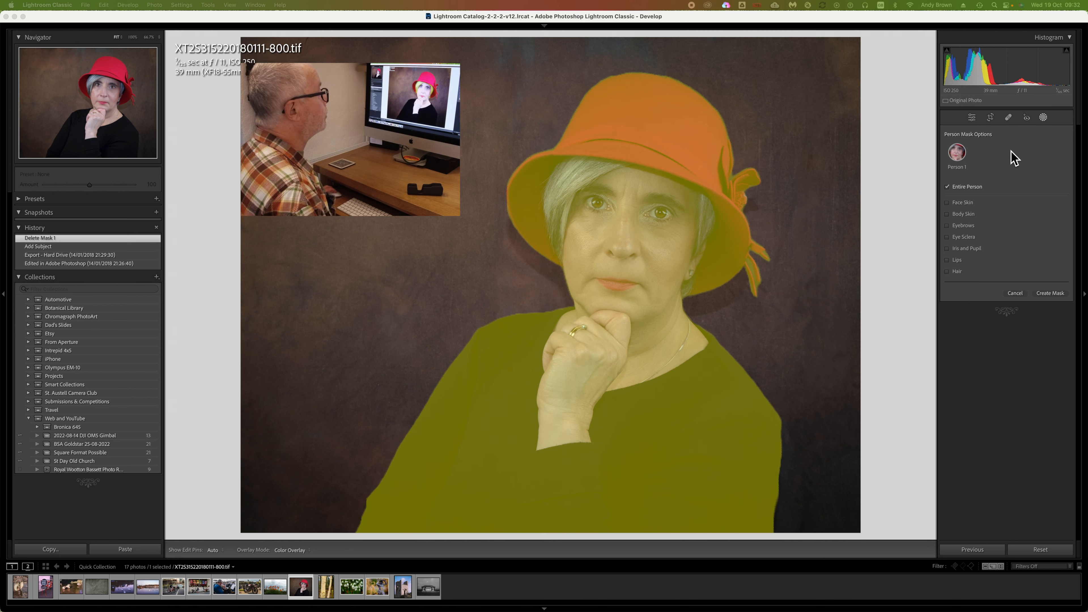
# Turn off Entire Person and preview the Face Skin, Body Skin and Eyebrows mask areas one at a time.
pyautogui.click(950, 189)
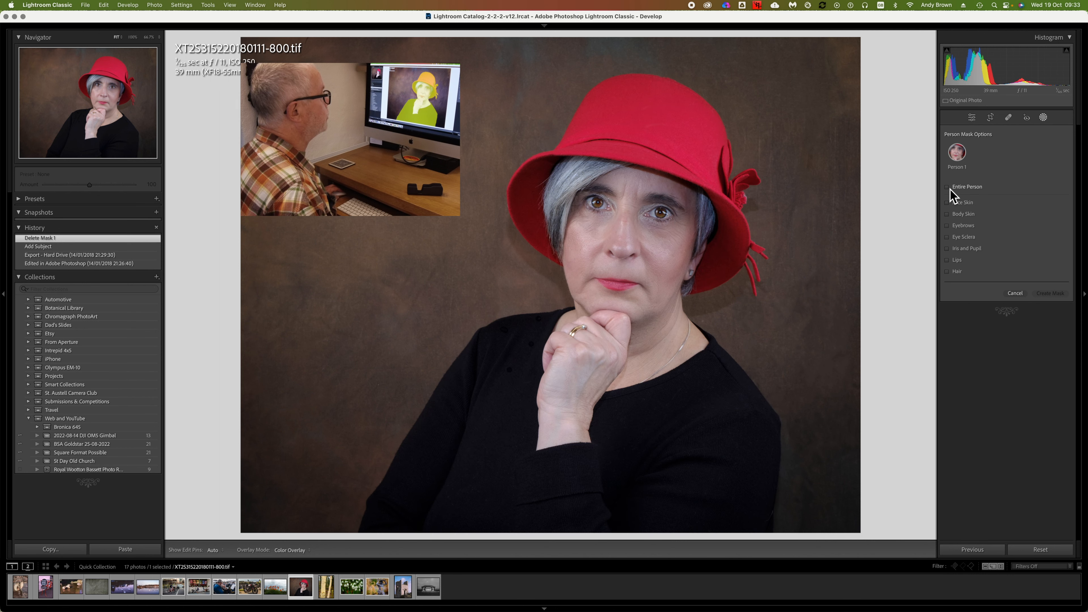
pyautogui.click(948, 206)
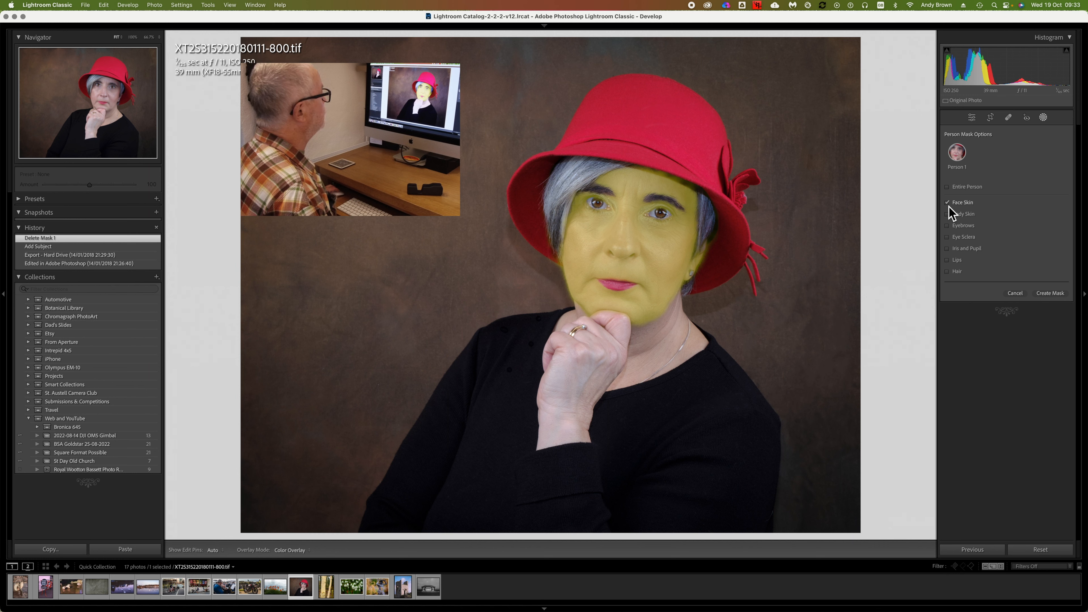
pyautogui.click(949, 206)
pyautogui.click(949, 215)
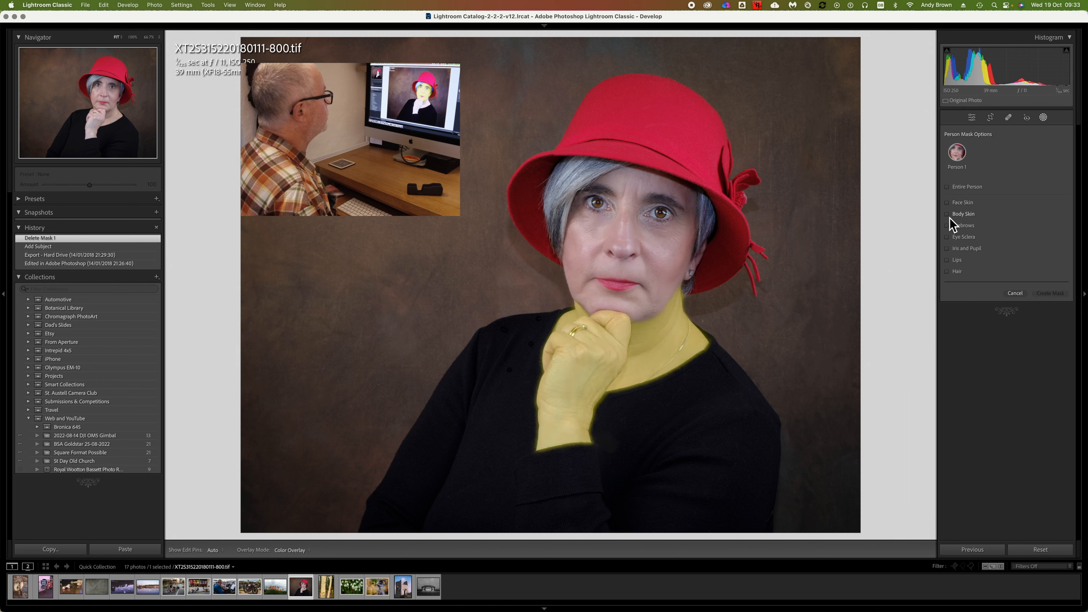
pyautogui.click(949, 217)
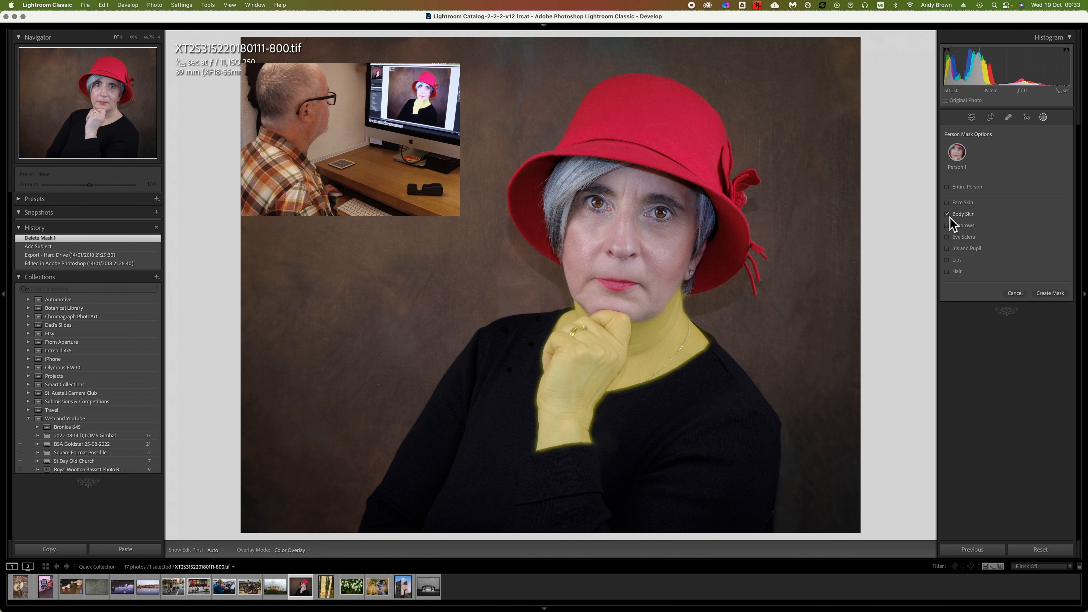
pyautogui.click(949, 216)
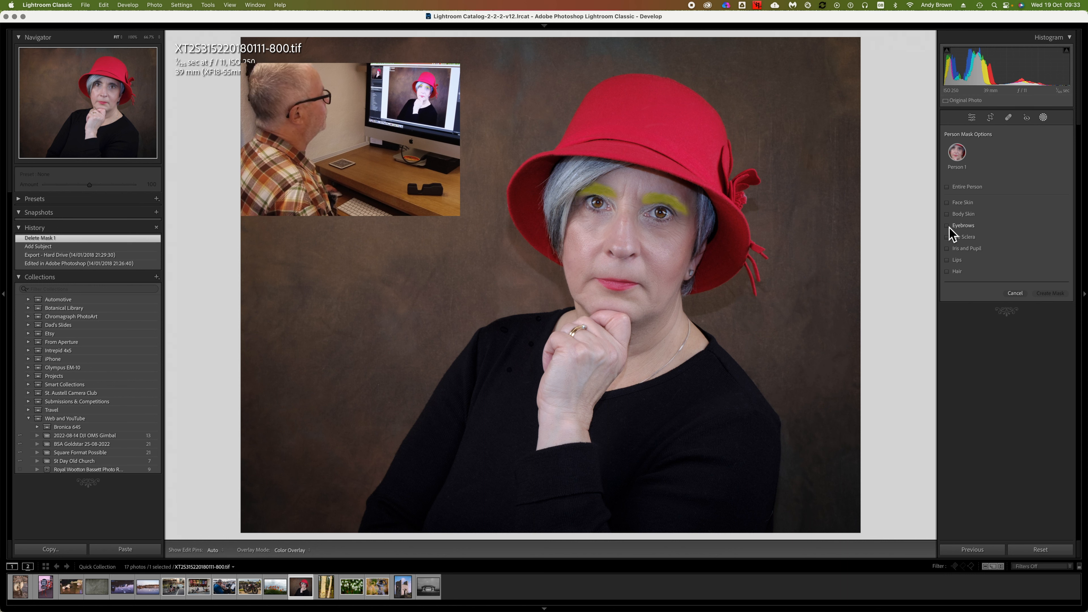
pyautogui.click(949, 227)
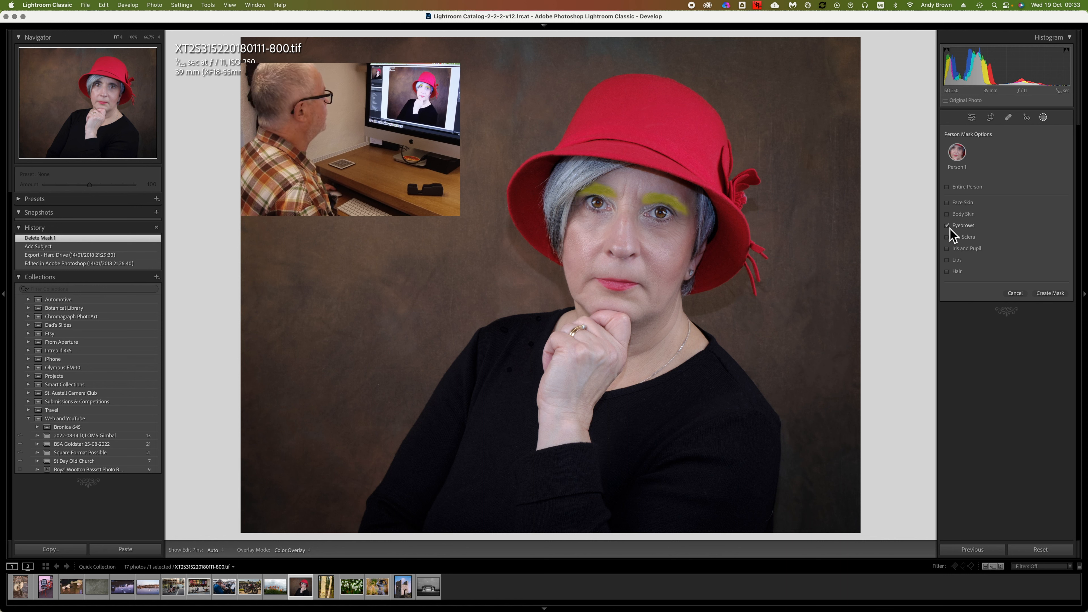
pyautogui.click(948, 227)
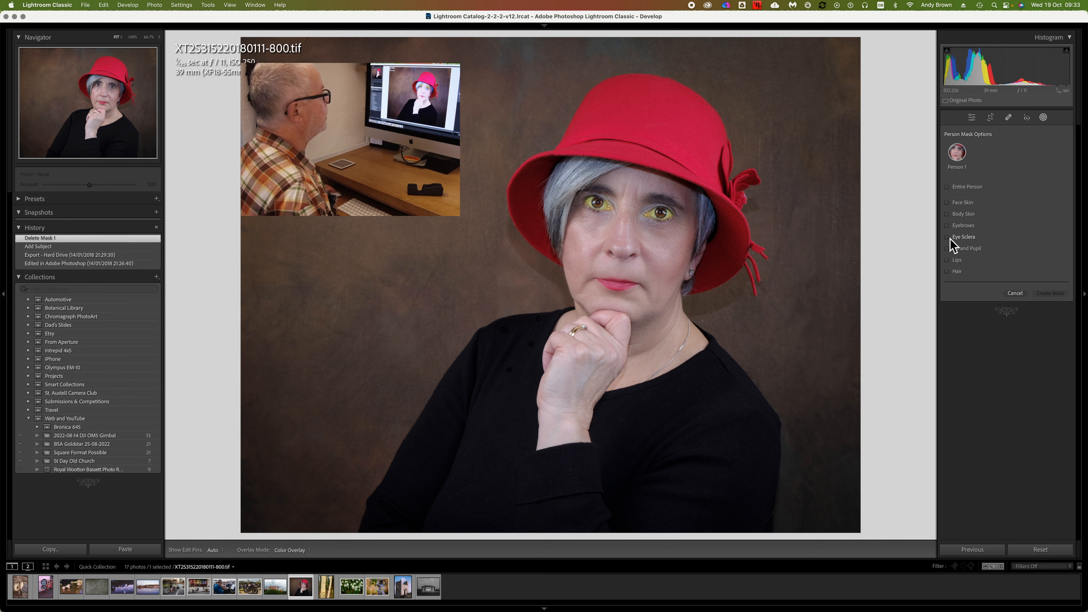
# Preview the Eye Sclera, Iris and Pupil, and Lips mask areas one at a time.
pyautogui.click(949, 238)
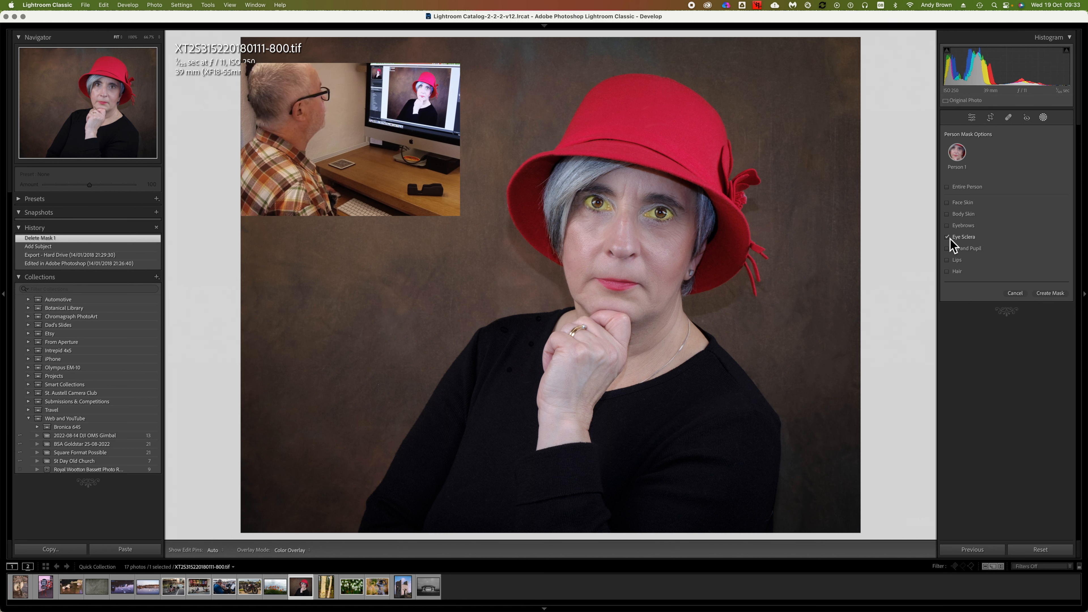
pyautogui.click(949, 238)
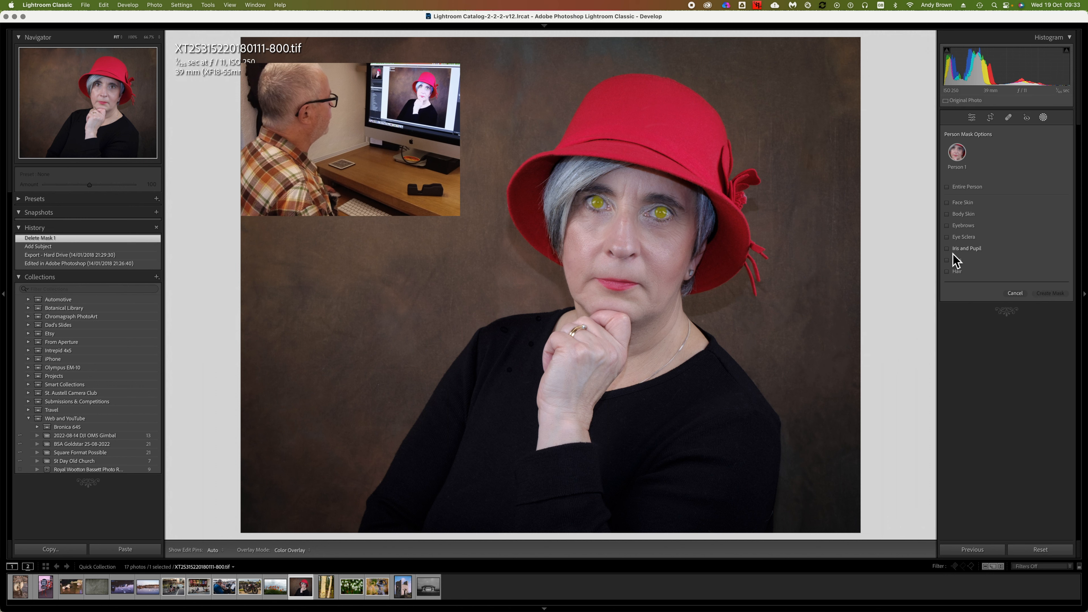
pyautogui.click(950, 249)
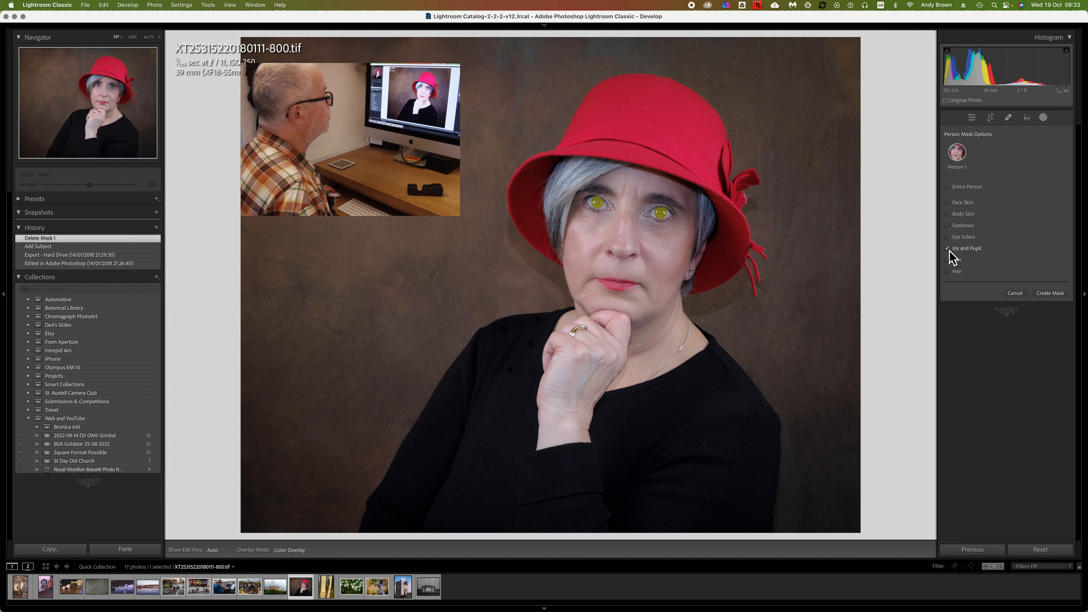
pyautogui.click(949, 250)
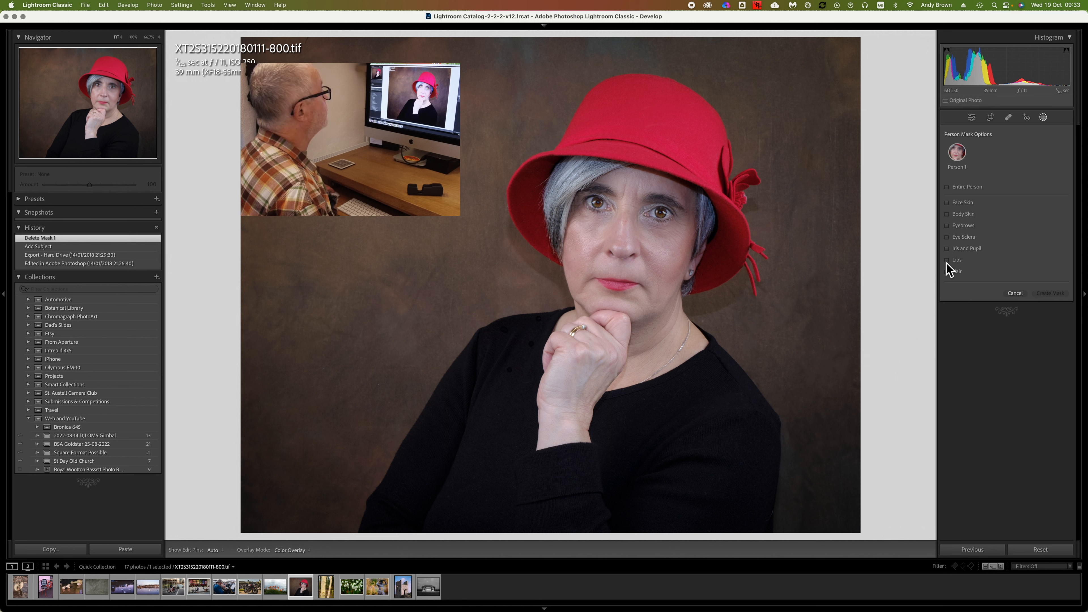
pyautogui.click(949, 260)
pyautogui.click(947, 260)
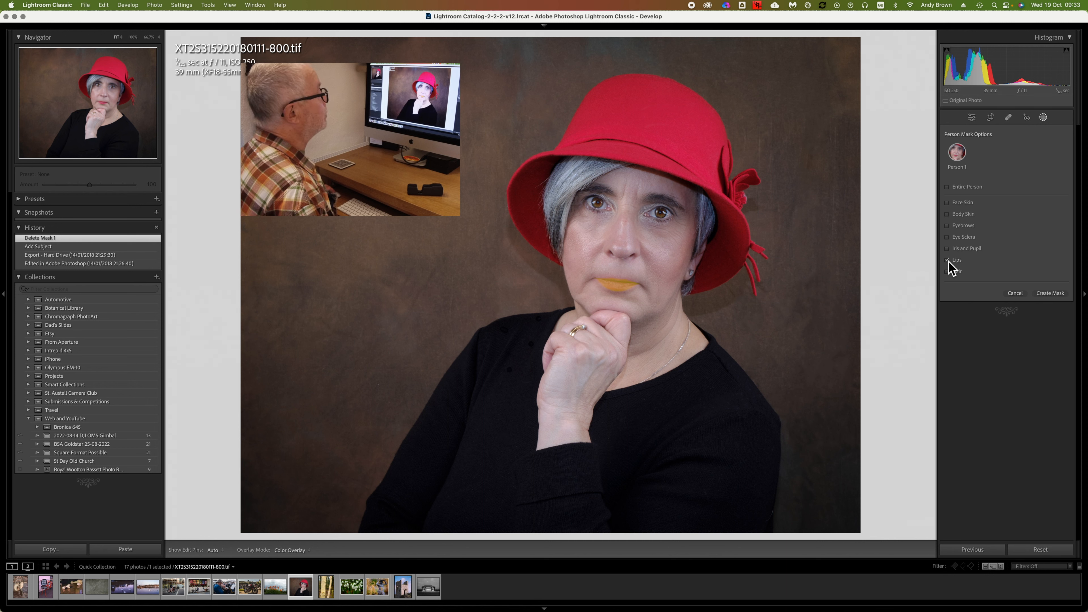
pyautogui.click(947, 260)
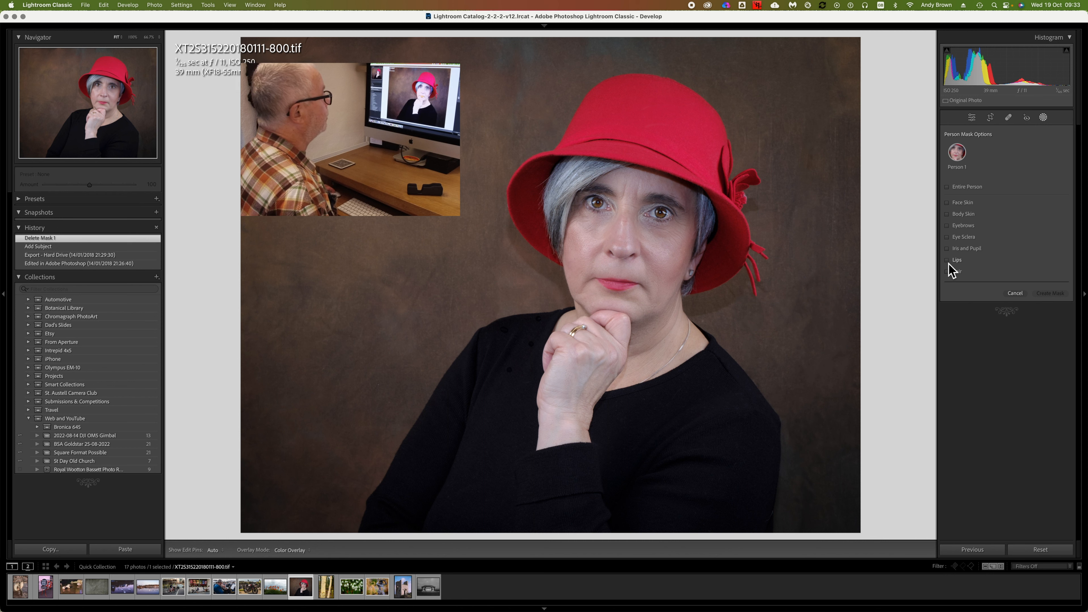
# Preview the Hair mask area and the Entire Person mask on the portrait.
pyautogui.click(948, 272)
pyautogui.click(950, 274)
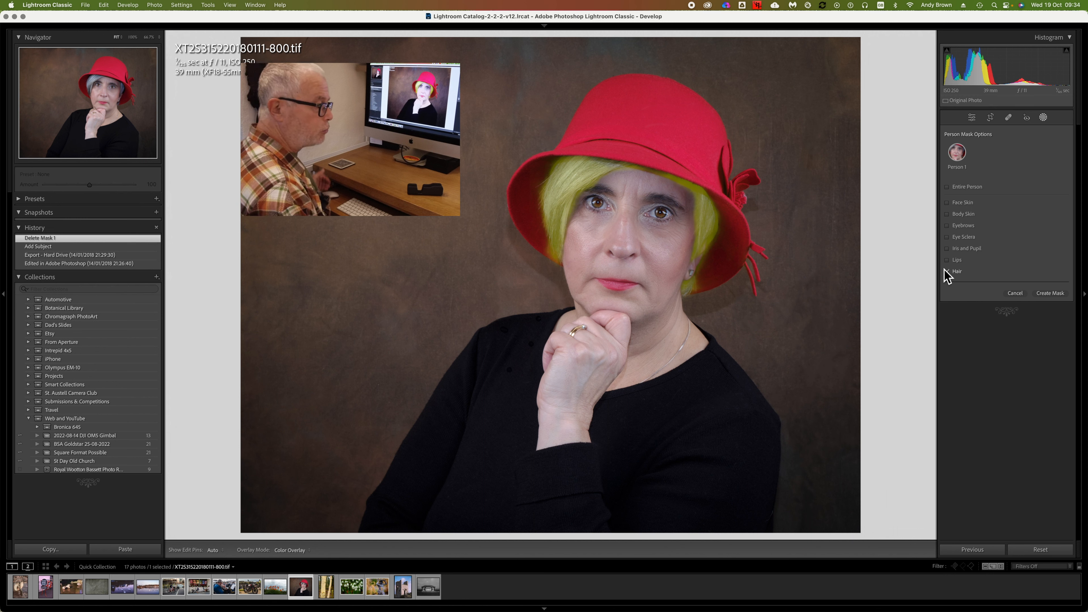
pyautogui.click(947, 271)
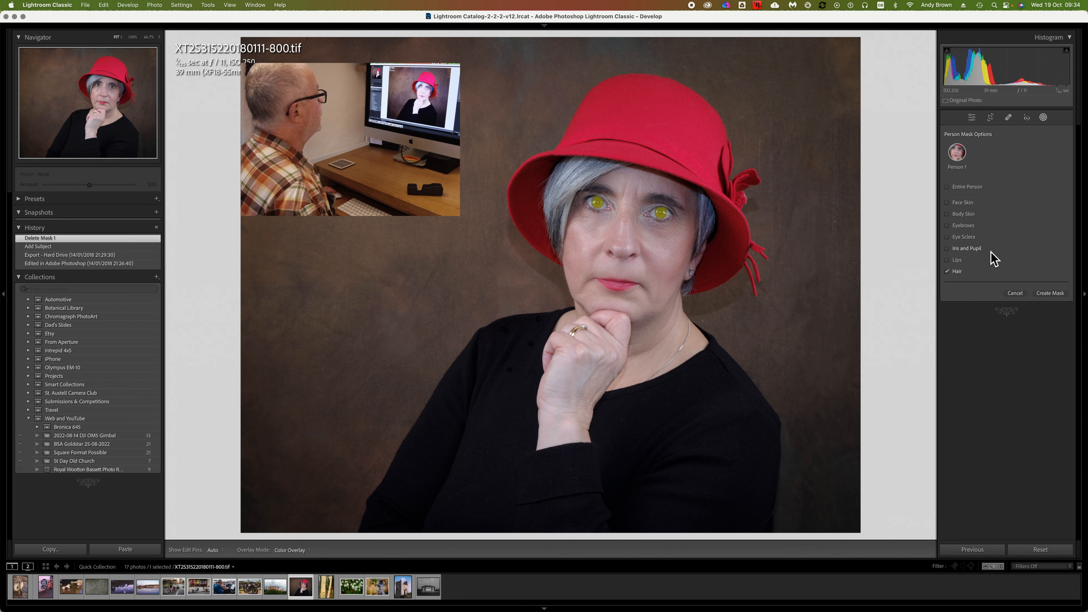
pyautogui.click(951, 187)
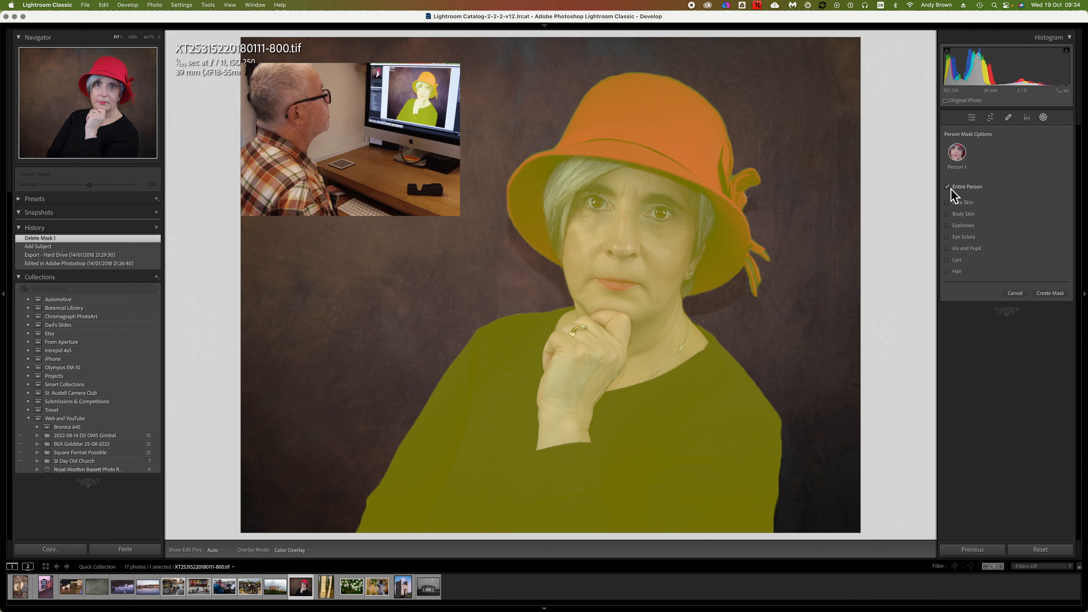
# Create a single mask for Person 1 combining face skin, body skin, eyebrows, eye sclera, iris and pupil, lips and hair instead of Entire Person.
pyautogui.click(951, 188)
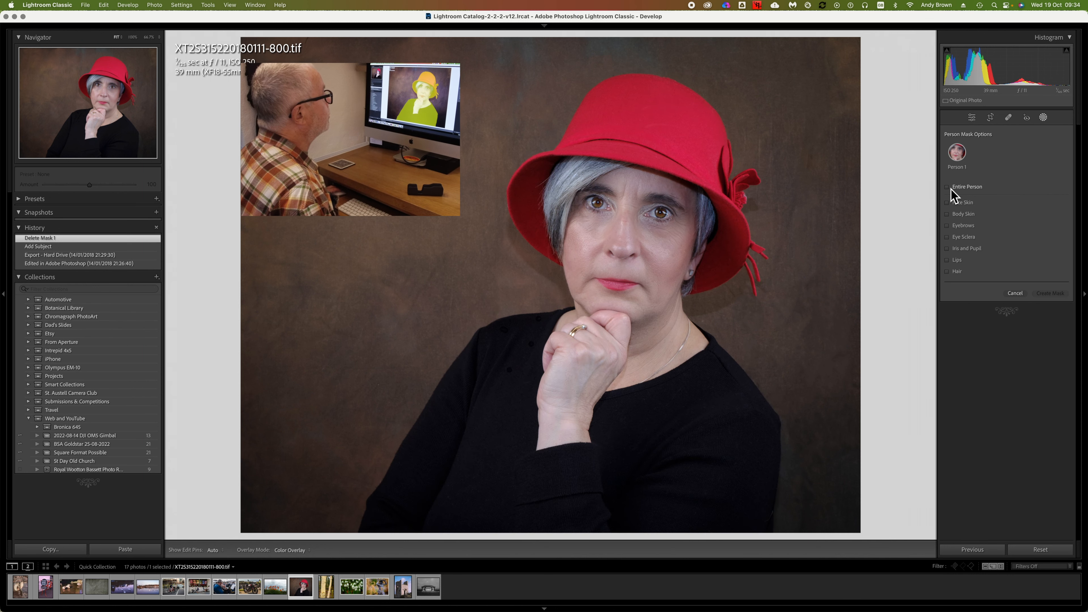
pyautogui.click(950, 204)
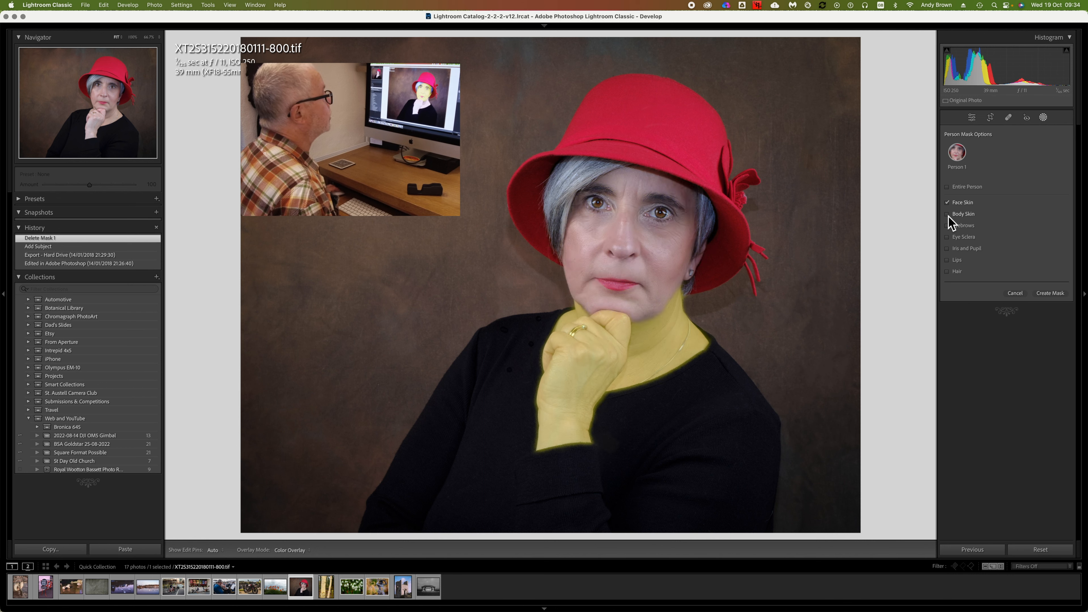
pyautogui.click(948, 214)
pyautogui.click(947, 225)
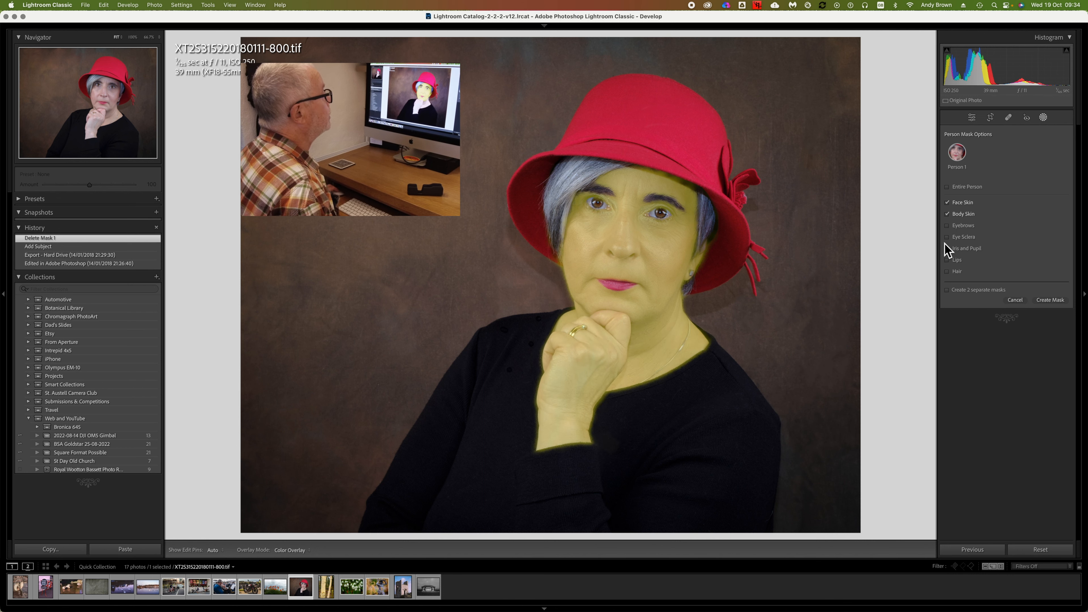
pyautogui.click(948, 236)
pyautogui.click(947, 248)
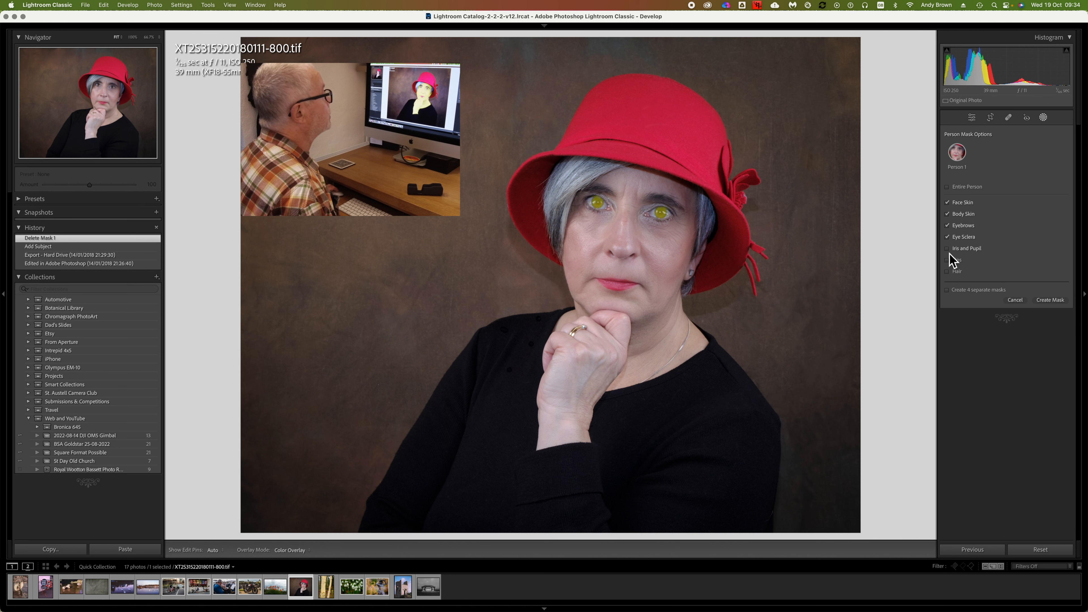
pyautogui.click(947, 260)
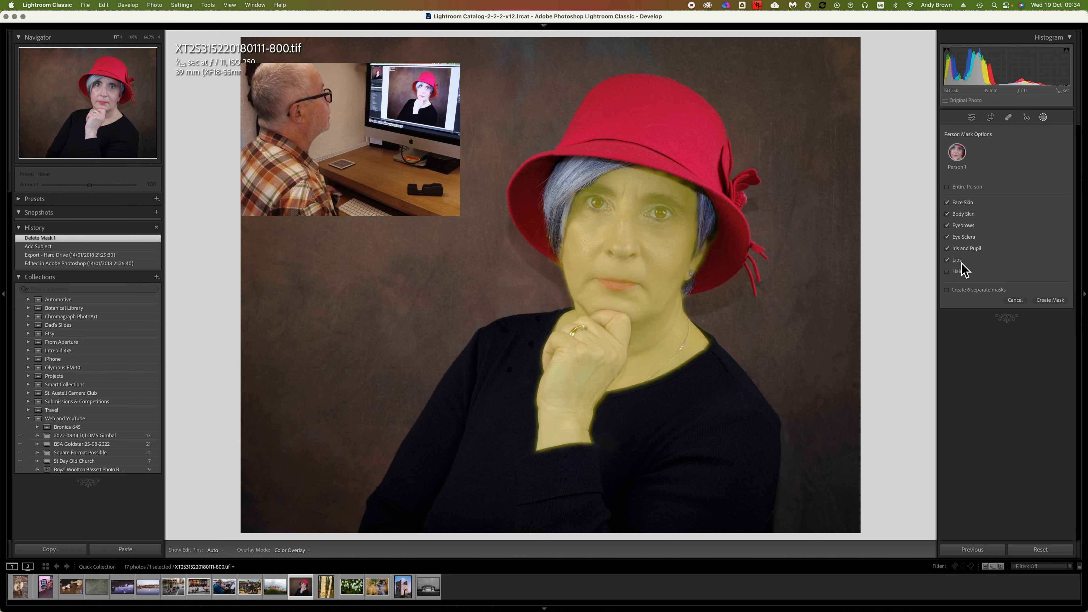
pyautogui.click(947, 271)
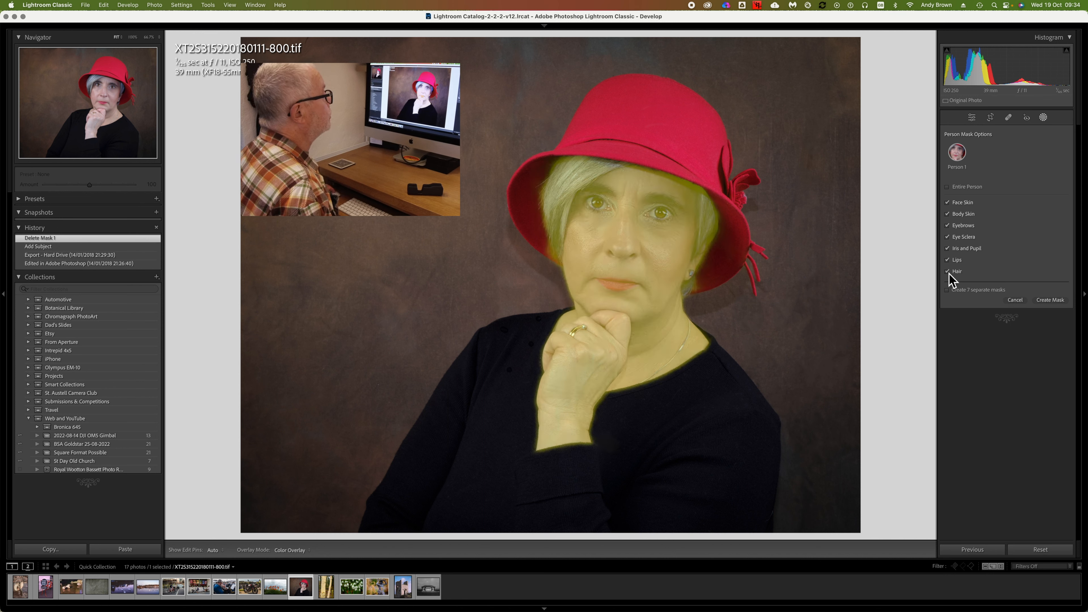
pyautogui.click(1054, 302)
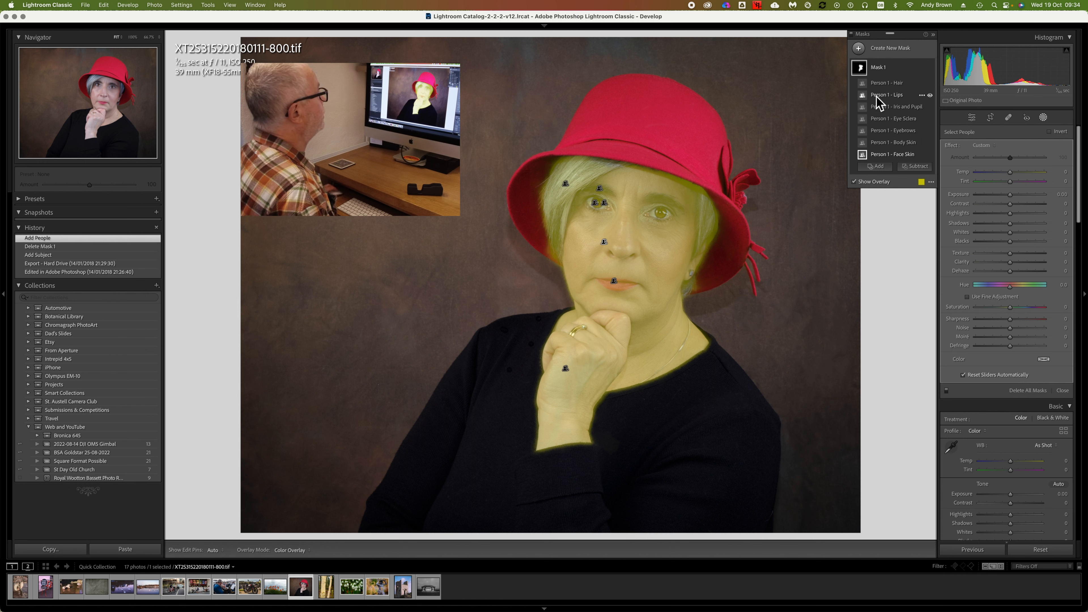
# Select the hair component, hide the overlay, and set Temp to 41, Contrast to 10 and Texture to 12, with slightly lower Exposure and raised Clarity.
pyautogui.click(883, 85)
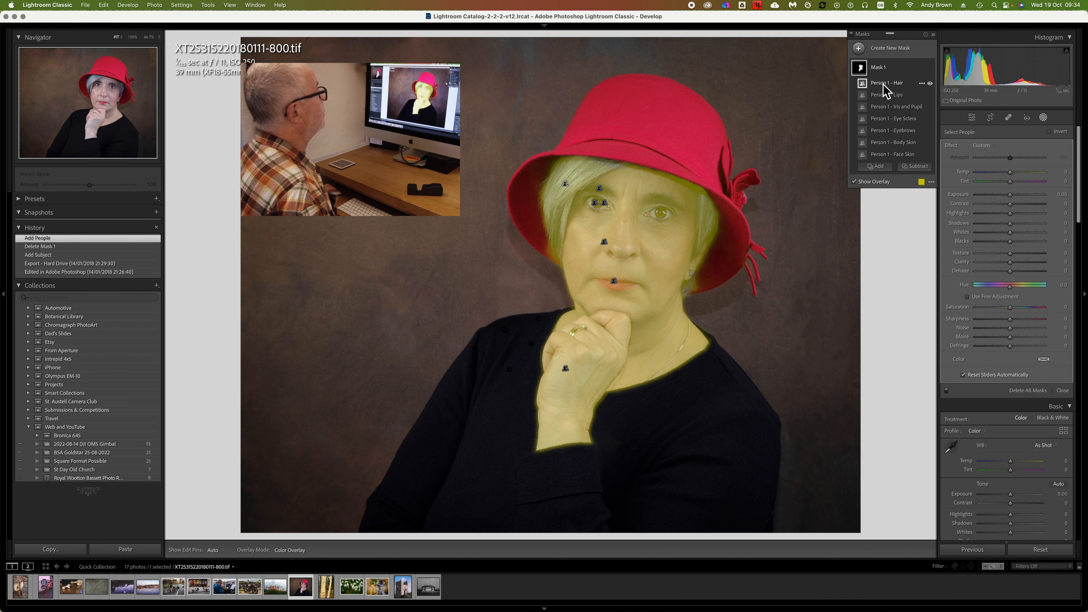
pyautogui.click(873, 182)
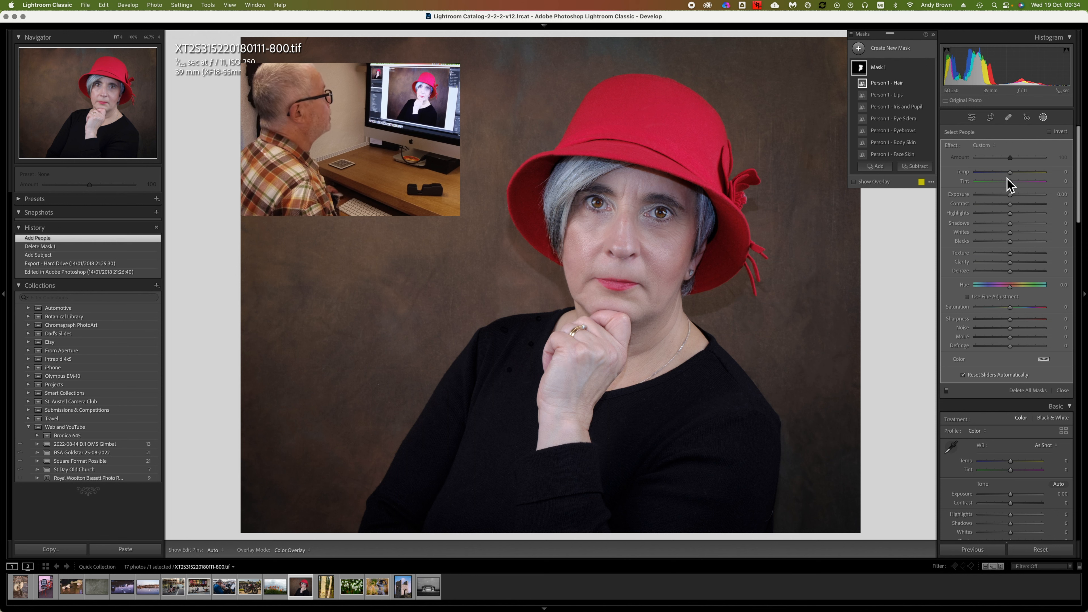
pyautogui.moveTo(1011, 173); pyautogui.dragTo(1013, 205)
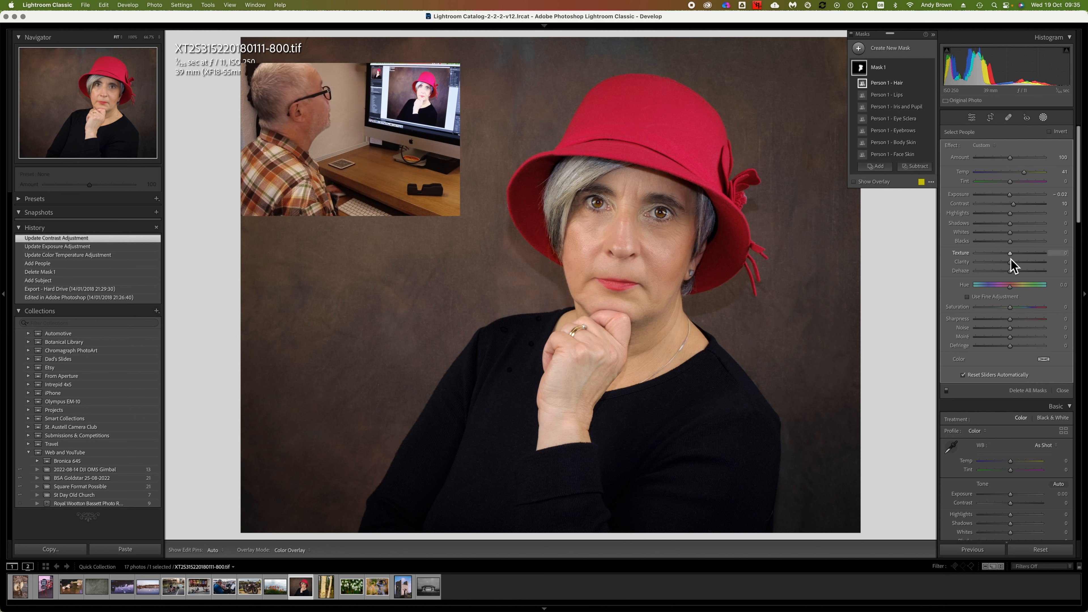
pyautogui.moveTo(1010, 254); pyautogui.dragTo(1013, 262)
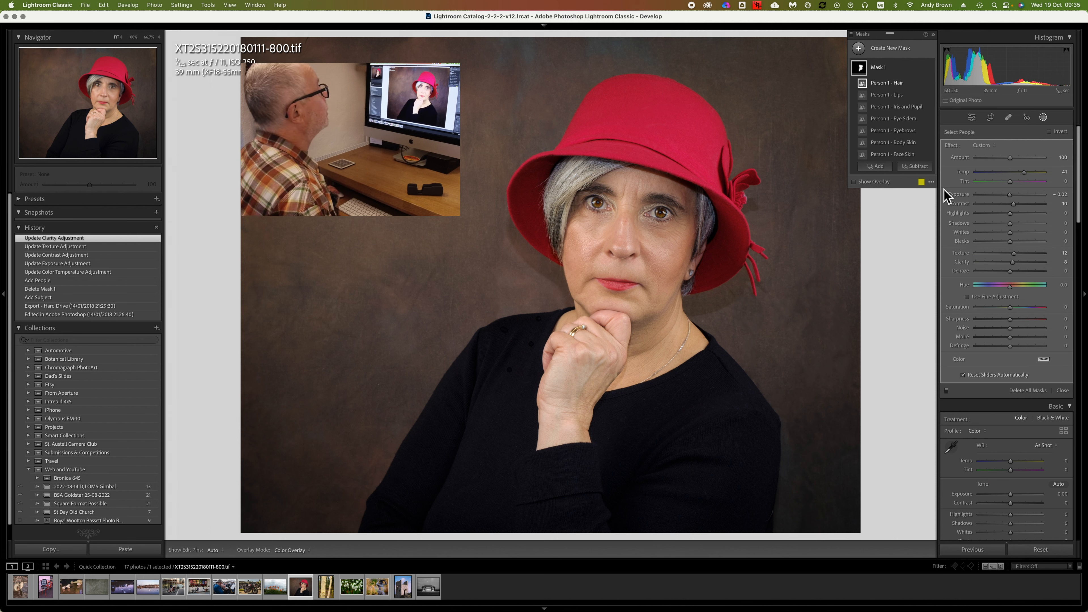
# With the face skin component selected, reduce Texture and set Clarity to -15, and check the mask overlay.
pyautogui.moveTo(865, 133)
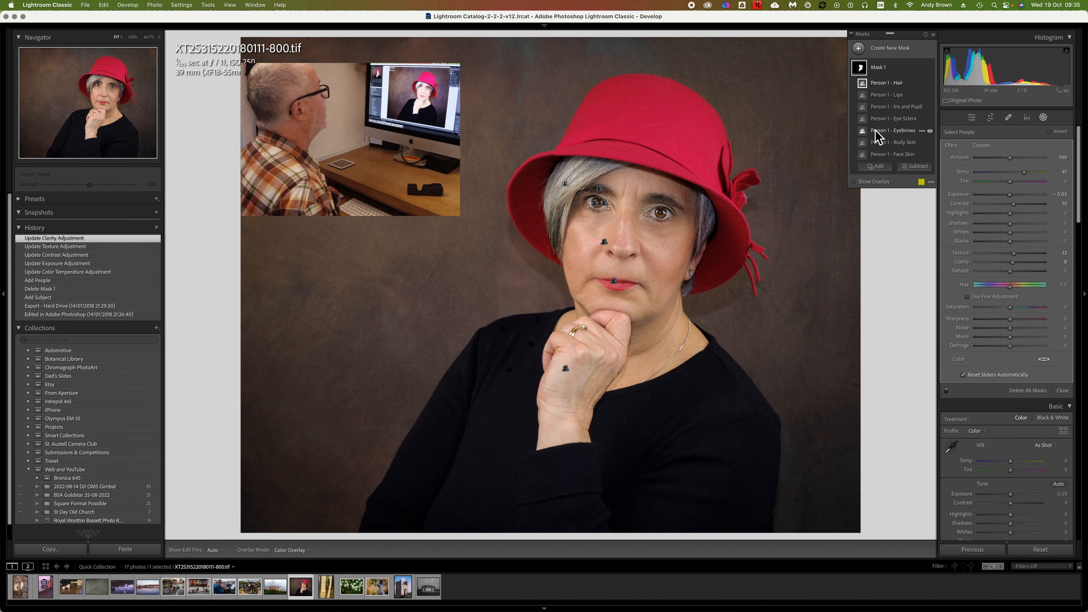
pyautogui.click(886, 156)
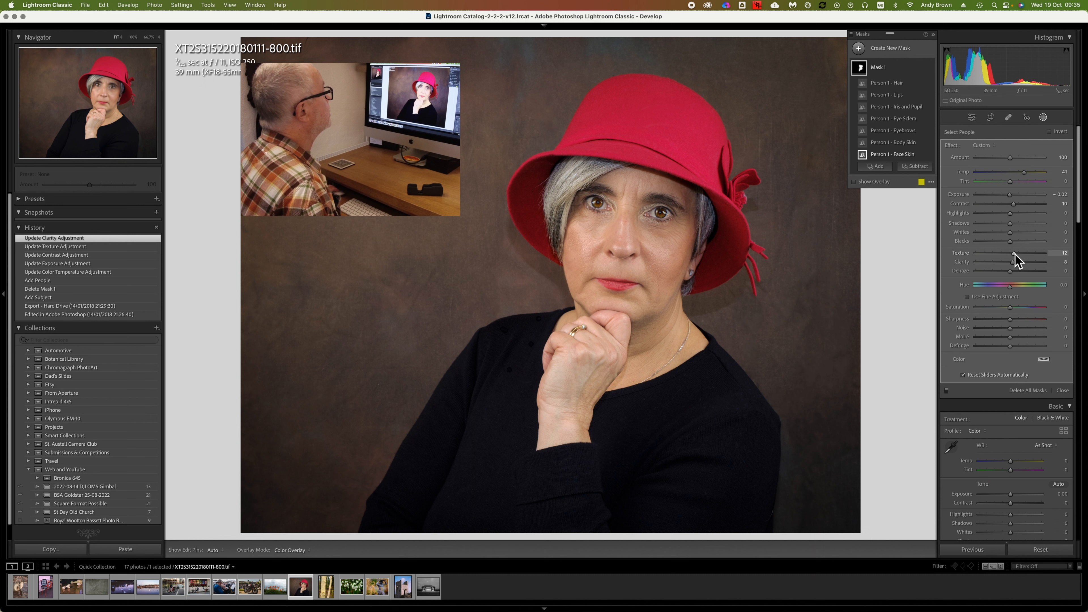
pyautogui.moveTo(1013, 254); pyautogui.dragTo(1001, 261)
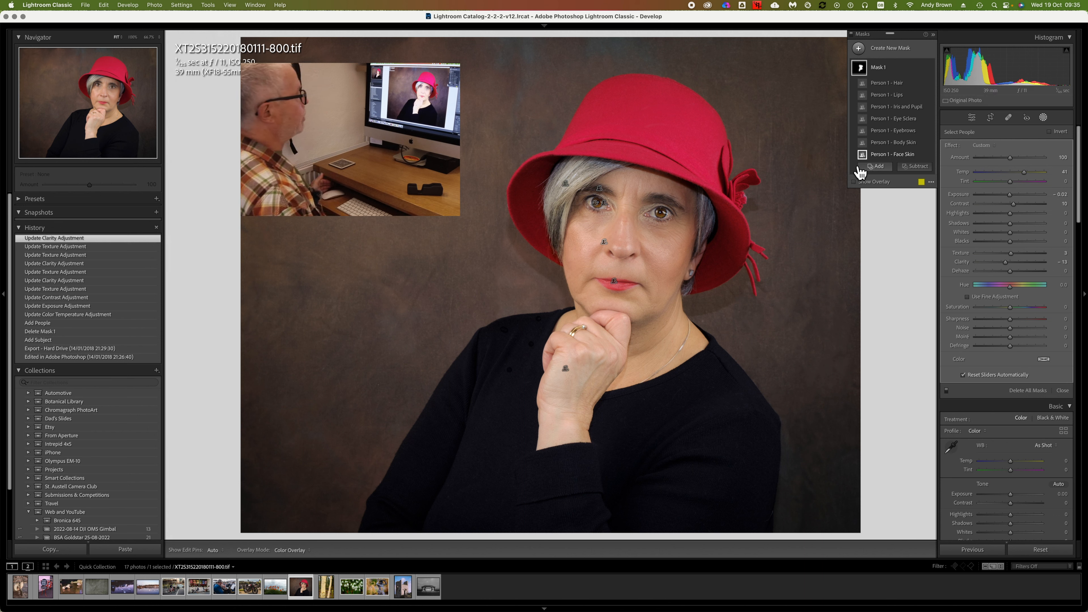
pyautogui.click(858, 182)
pyautogui.click(857, 183)
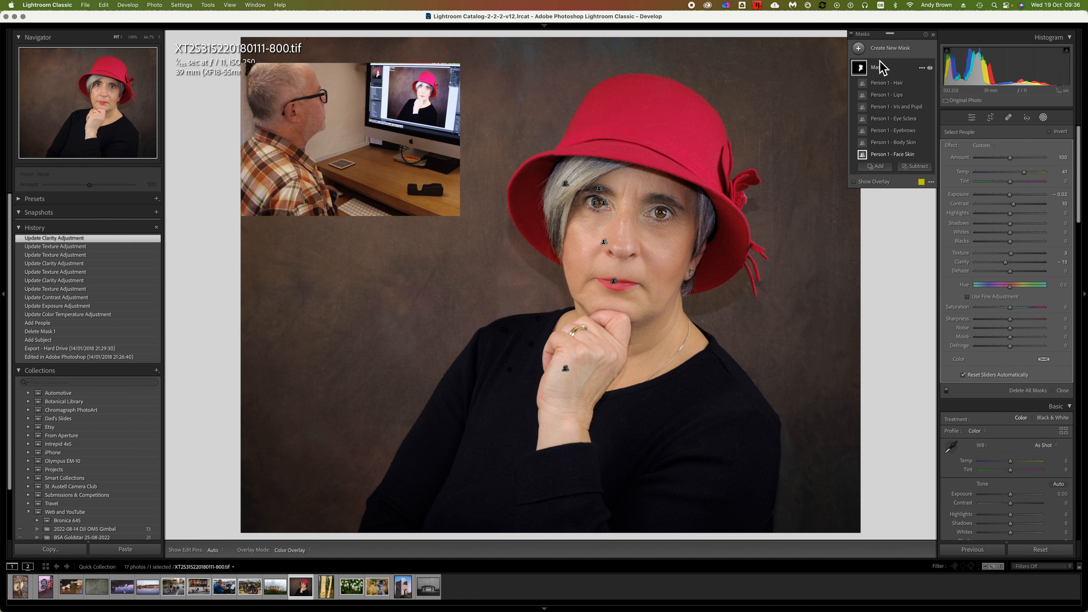
# Create a new mask of the portrait's background and hide its overlay.
pyautogui.click(888, 48)
pyautogui.click(907, 87)
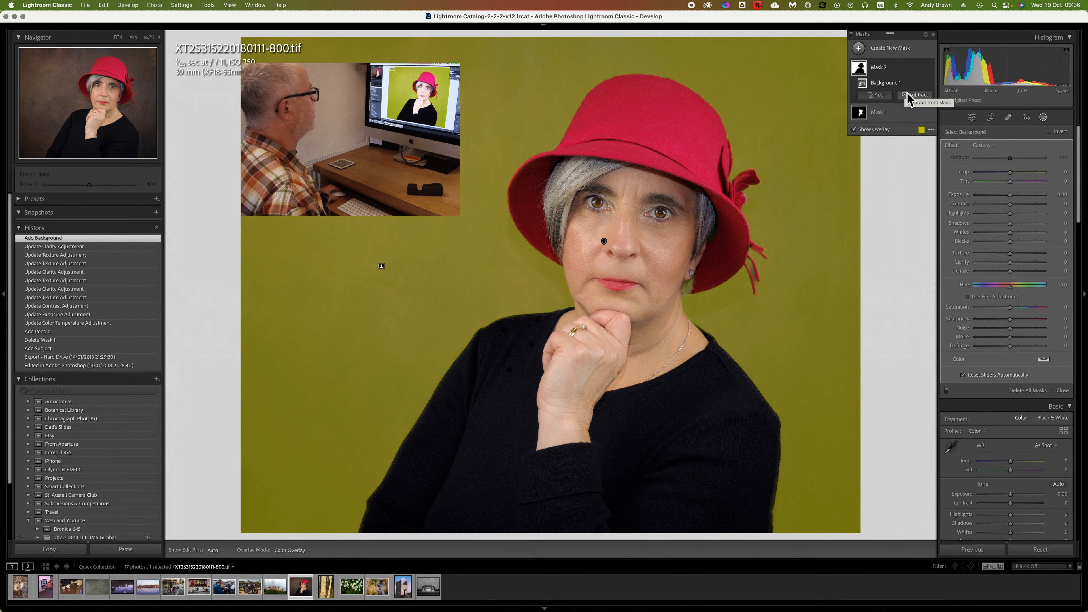
pyautogui.click(877, 131)
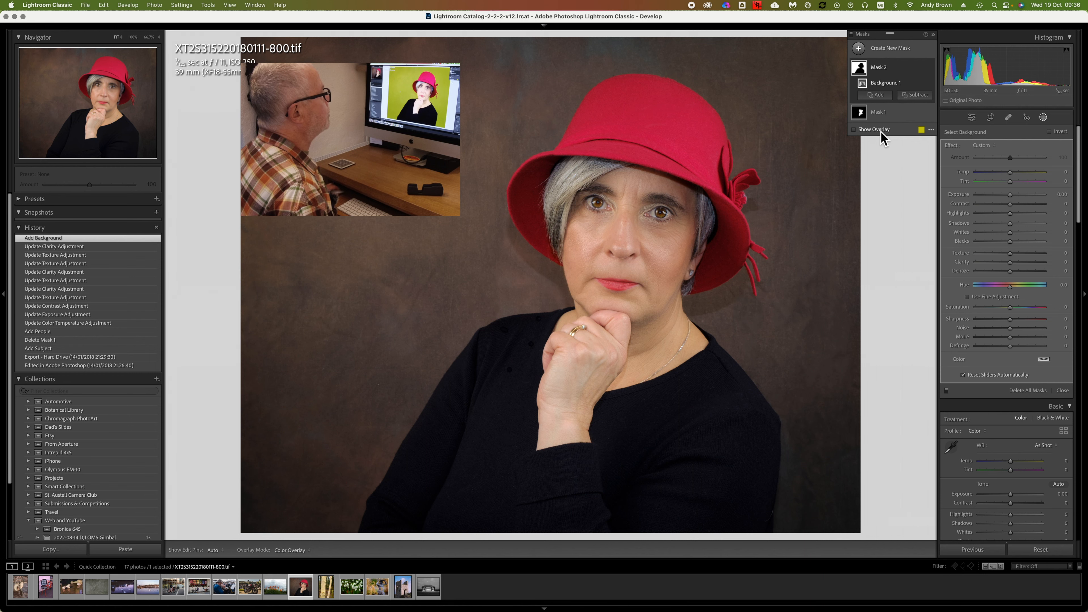
# With the overlay off, set the portrait's background mask to Temp -61, Exposure -0.54, Texture -45 and Clarity -42.
pyautogui.click(881, 133)
pyautogui.click(881, 134)
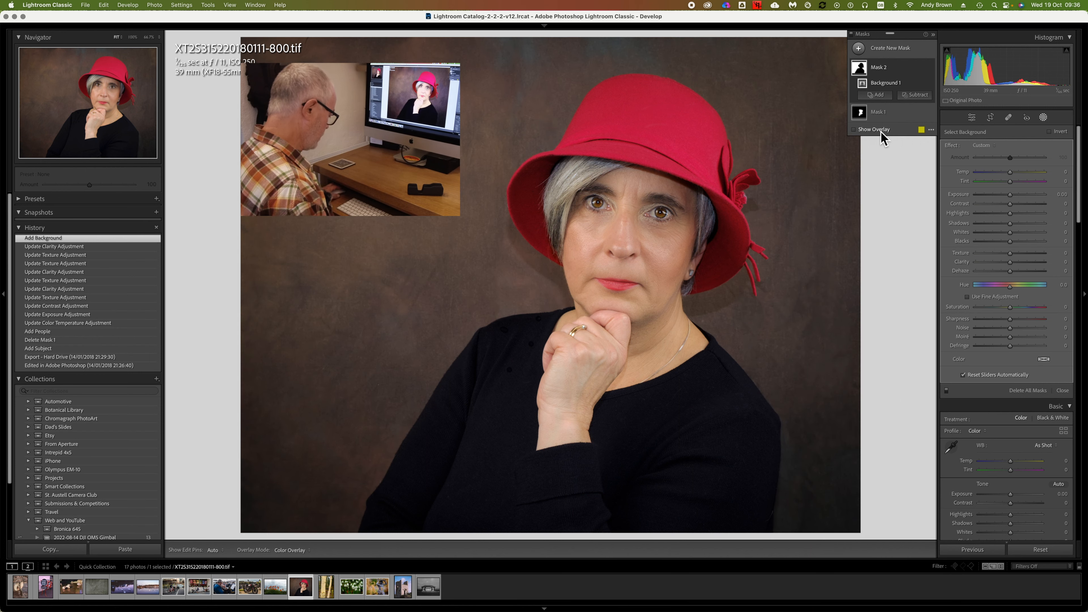
pyautogui.click(881, 134)
pyautogui.click(881, 133)
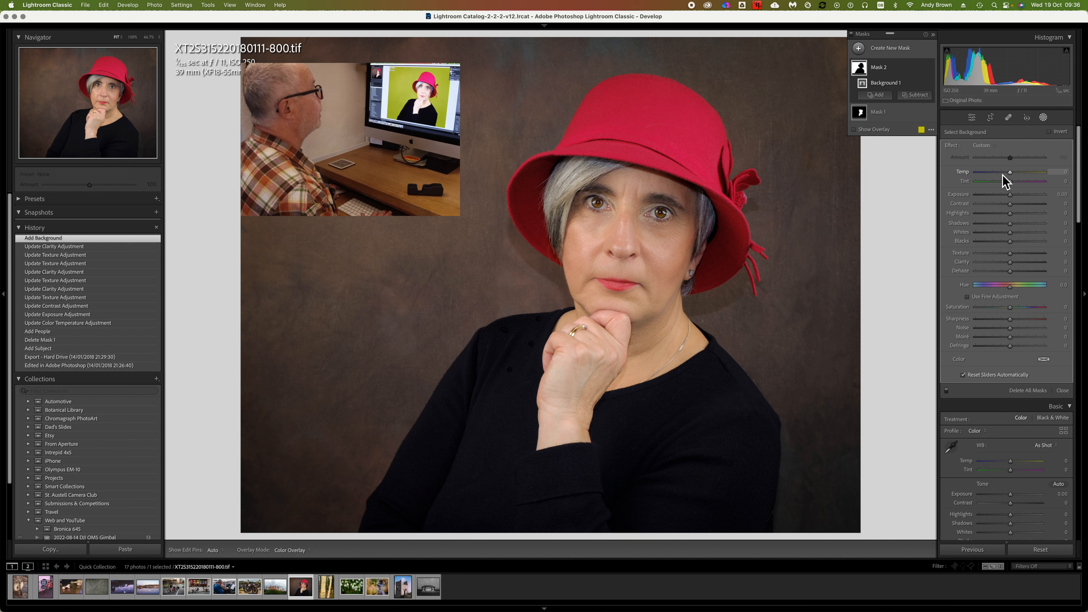
pyautogui.moveTo(1002, 175)
pyautogui.mouseDown()
pyautogui.moveTo(991, 174)
pyautogui.moveTo(1005, 195)
pyautogui.mouseUp()
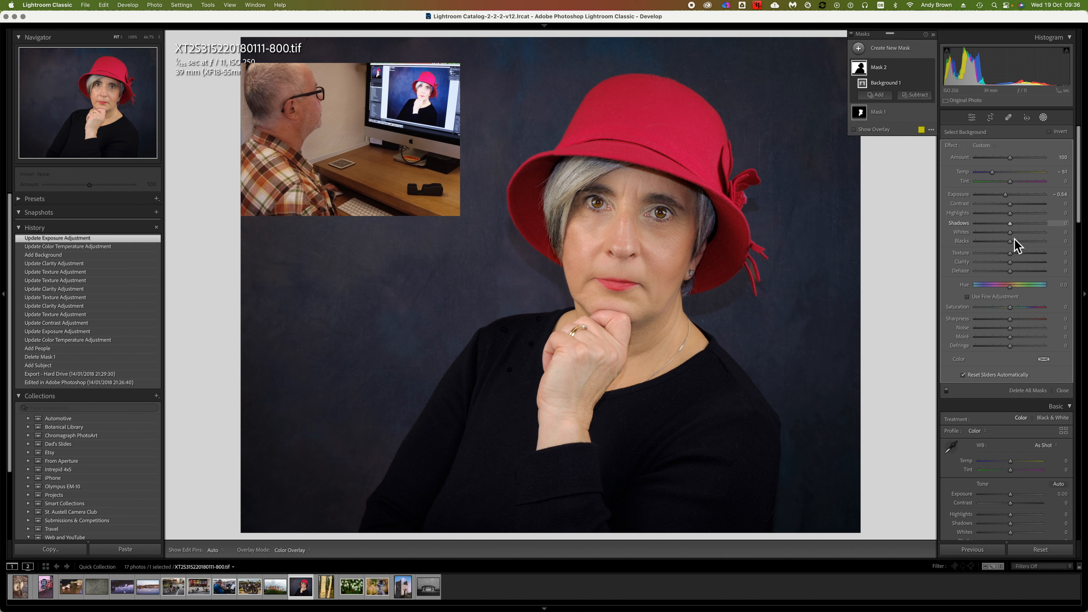
pyautogui.moveTo(1010, 253); pyautogui.dragTo(994, 264)
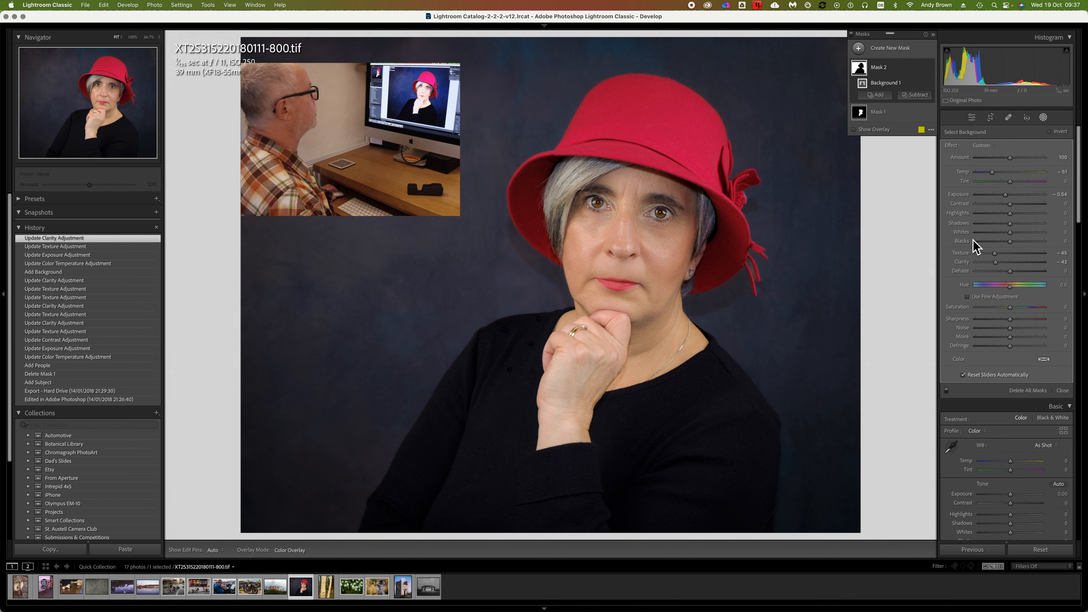
# Return to Mask 1, select its Person 1 iris and pupil component, and try the Temp adjustment.
pyautogui.click(880, 68)
pyautogui.click(879, 68)
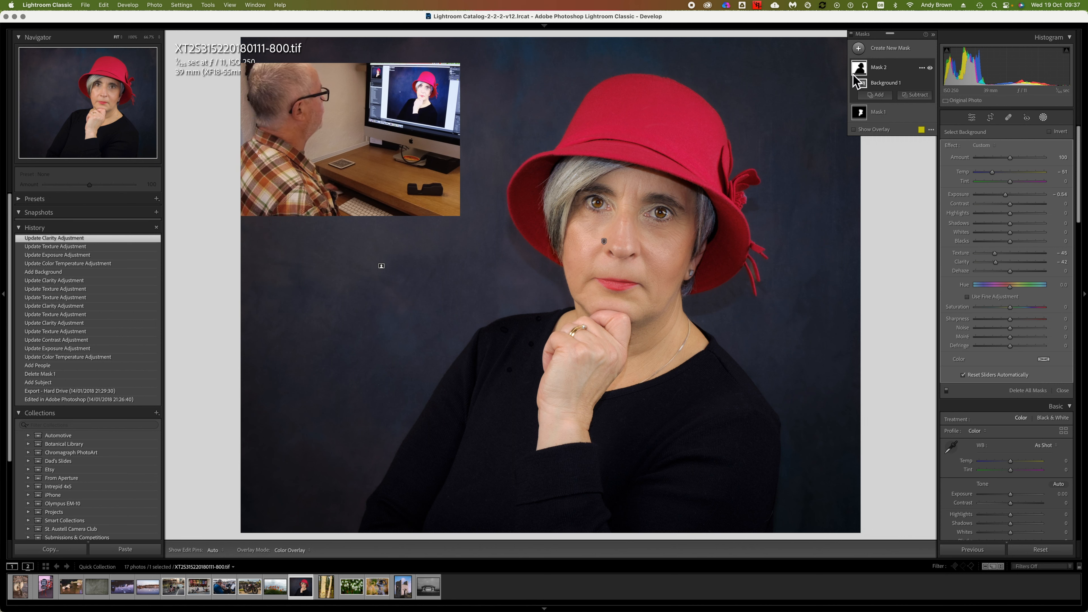
pyautogui.click(867, 113)
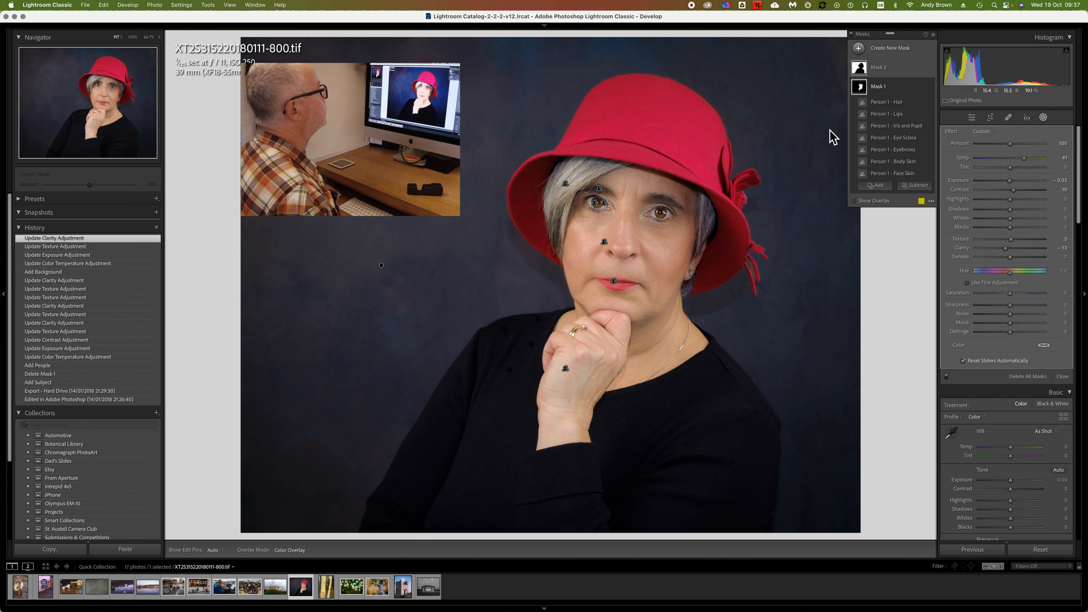
pyautogui.click(880, 129)
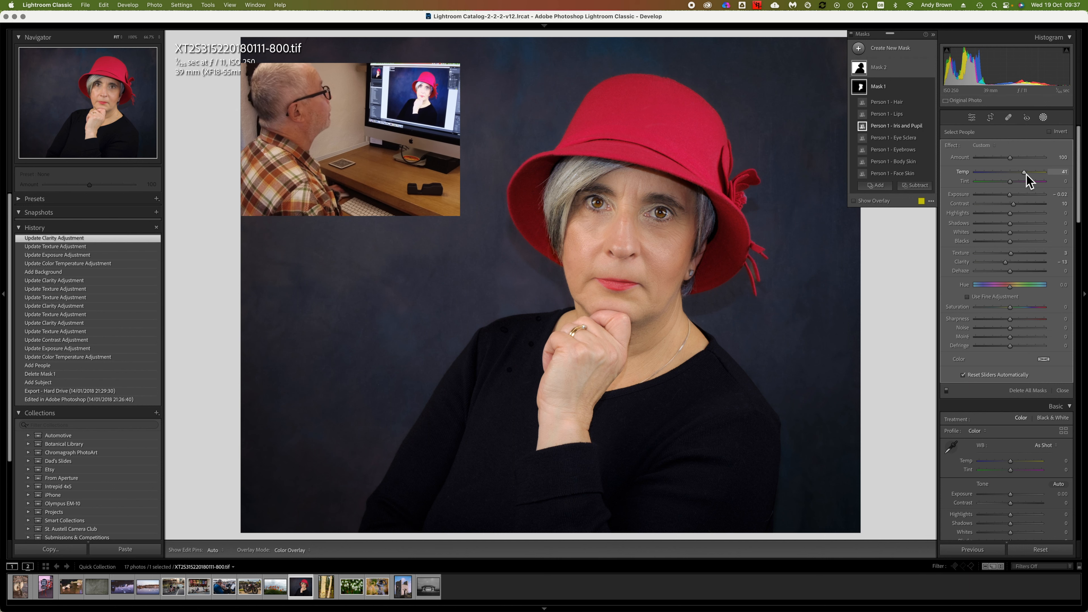
pyautogui.moveTo(1026, 175)
pyautogui.mouseDown()
pyautogui.moveTo(997, 174)
pyautogui.moveTo(1024, 174)
pyautogui.mouseUp()
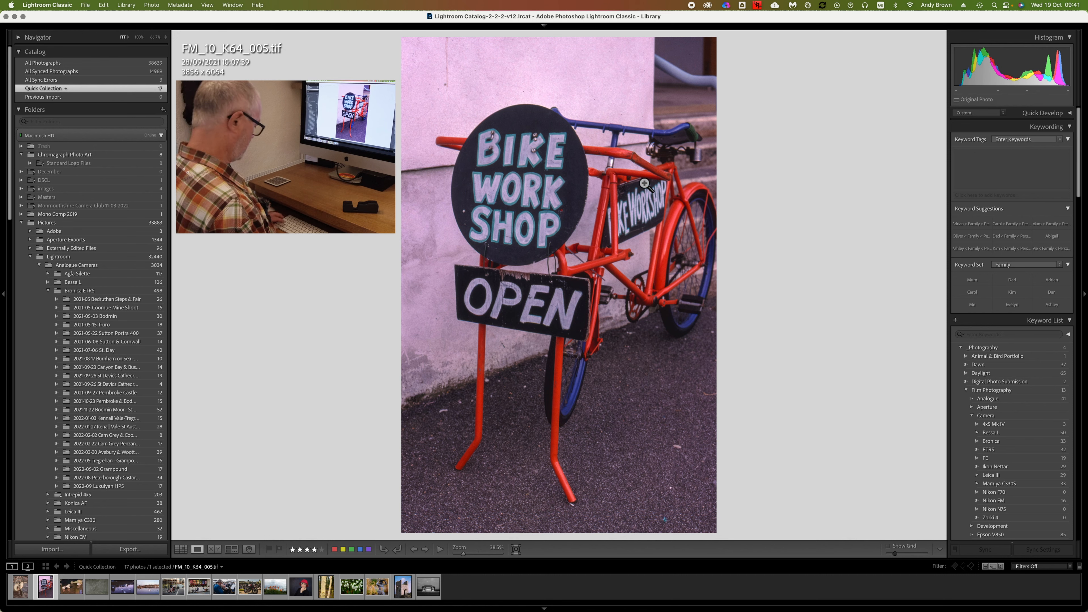
# Create a background mask on the FM_10_K64_005.tif bike photo, hide its overlay, and set Temp to 8 and Tint to -40.
pyautogui.press('d')
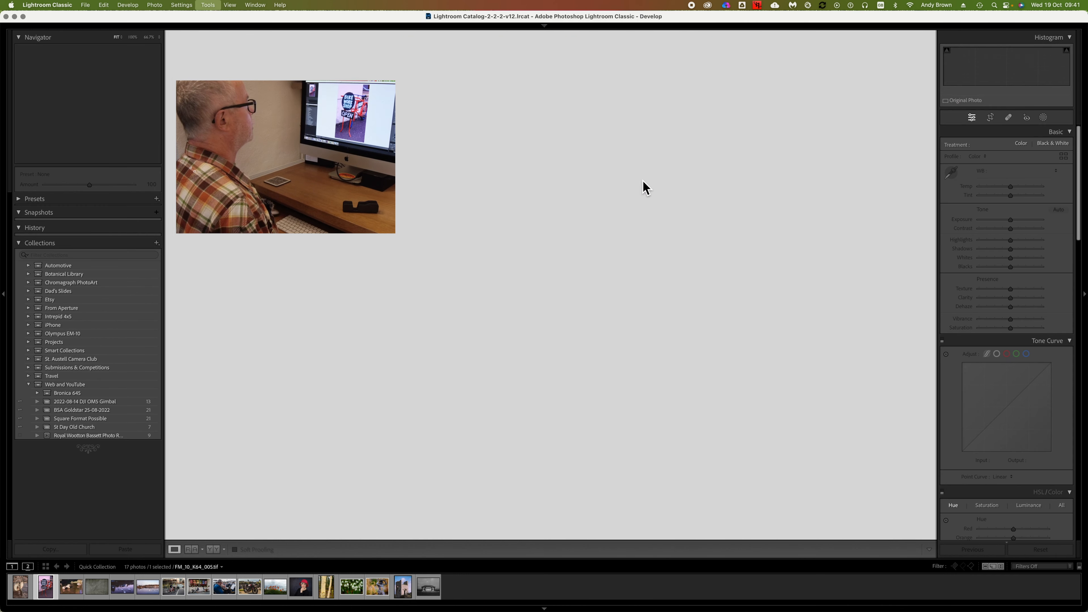
pyautogui.click(1043, 117)
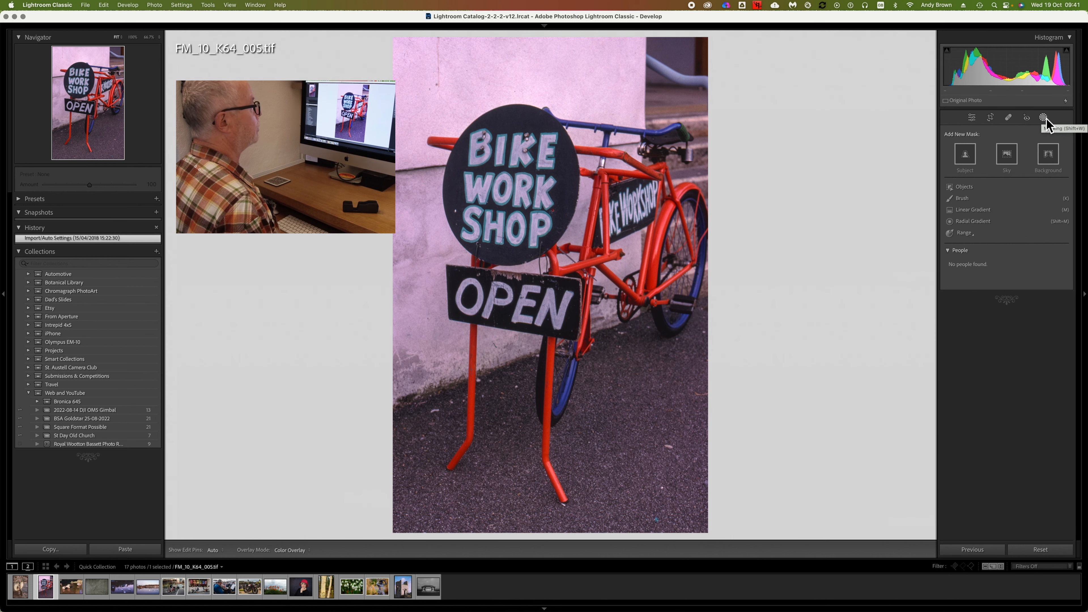
pyautogui.click(1049, 156)
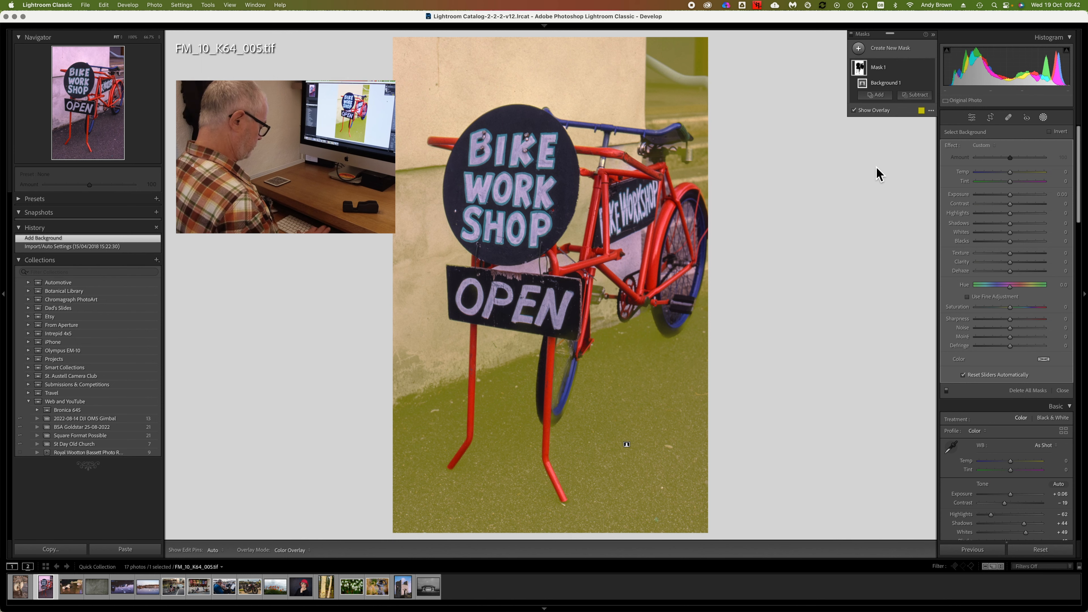
pyautogui.press('o')
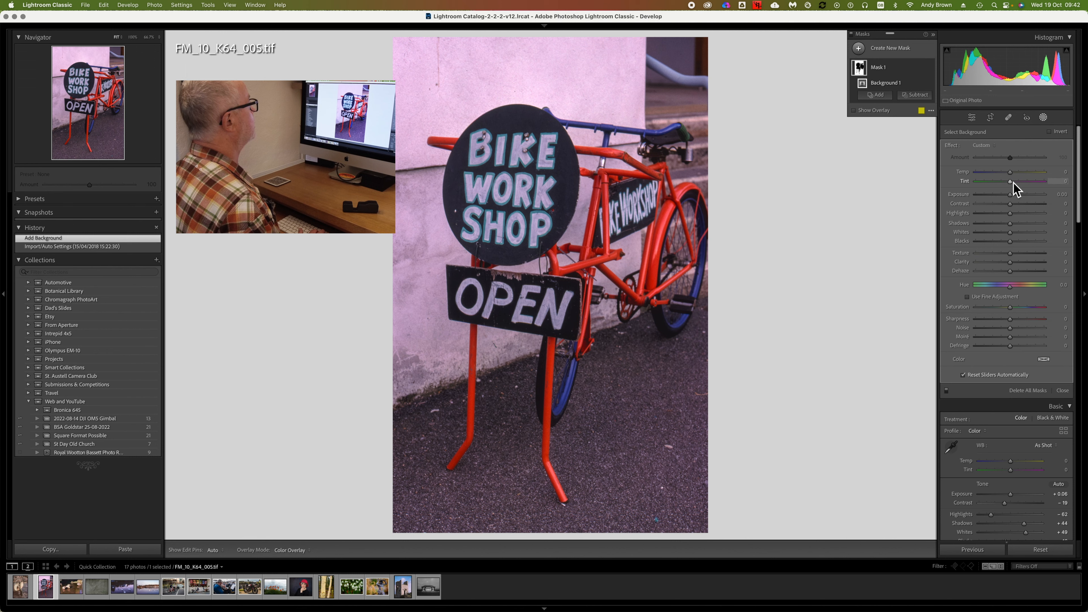
pyautogui.moveTo(1011, 182); pyautogui.dragTo(997, 183)
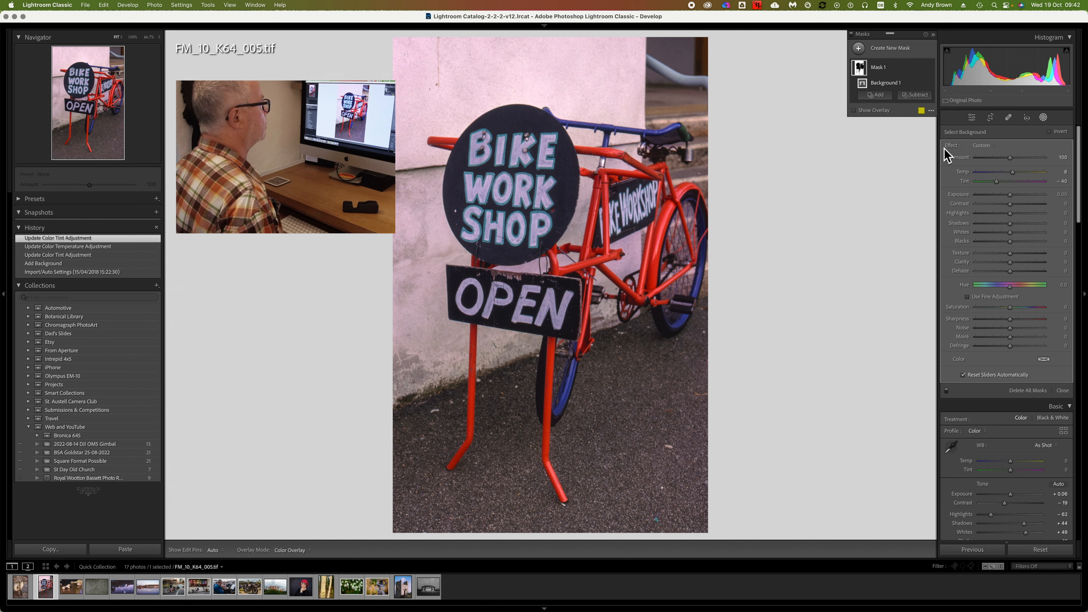
# Create a new object mask by brushing over the round Bike Work Shop sign.
pyautogui.click(882, 48)
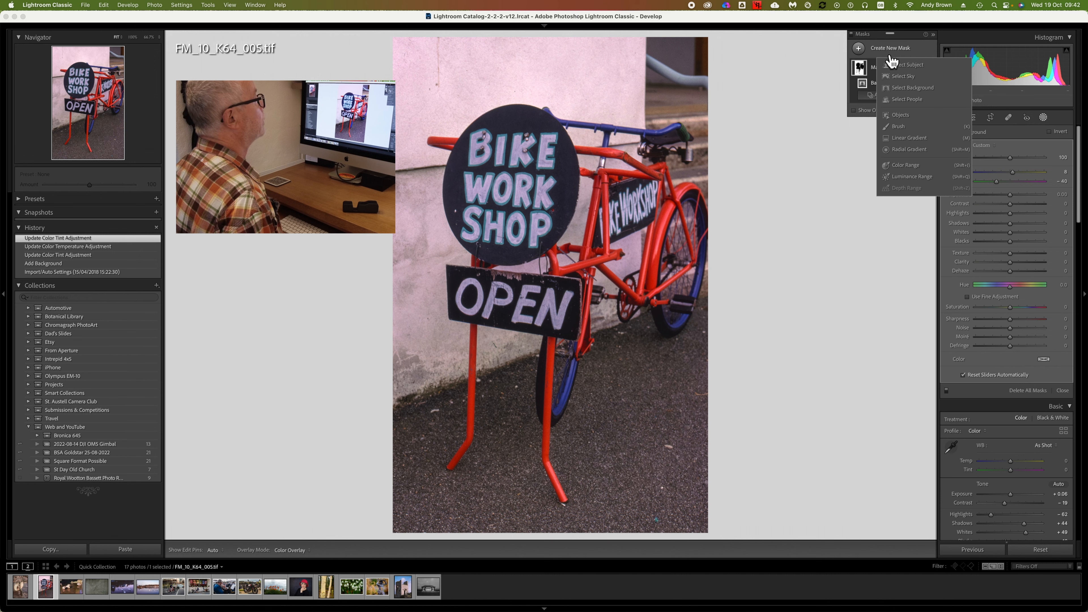
pyautogui.click(900, 115)
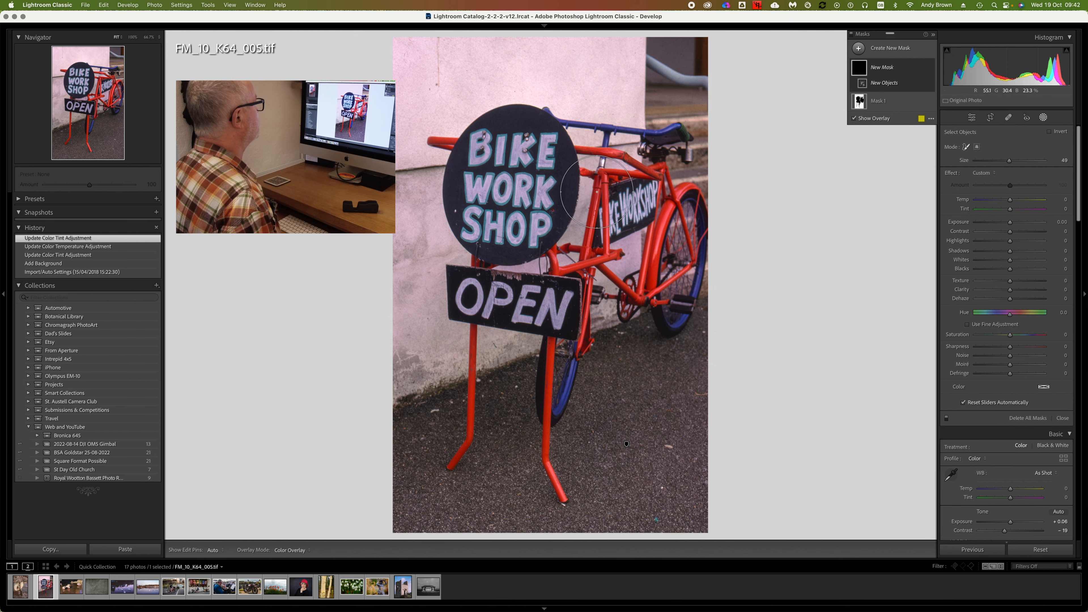
pyautogui.moveTo(476, 177)
pyautogui.mouseDown()
pyautogui.moveTo(509, 148)
pyautogui.moveTo(543, 162)
pyautogui.moveTo(549, 193)
pyautogui.moveTo(514, 231)
pyautogui.moveTo(491, 221)
pyautogui.moveTo(483, 193)
pyautogui.mouseUp()
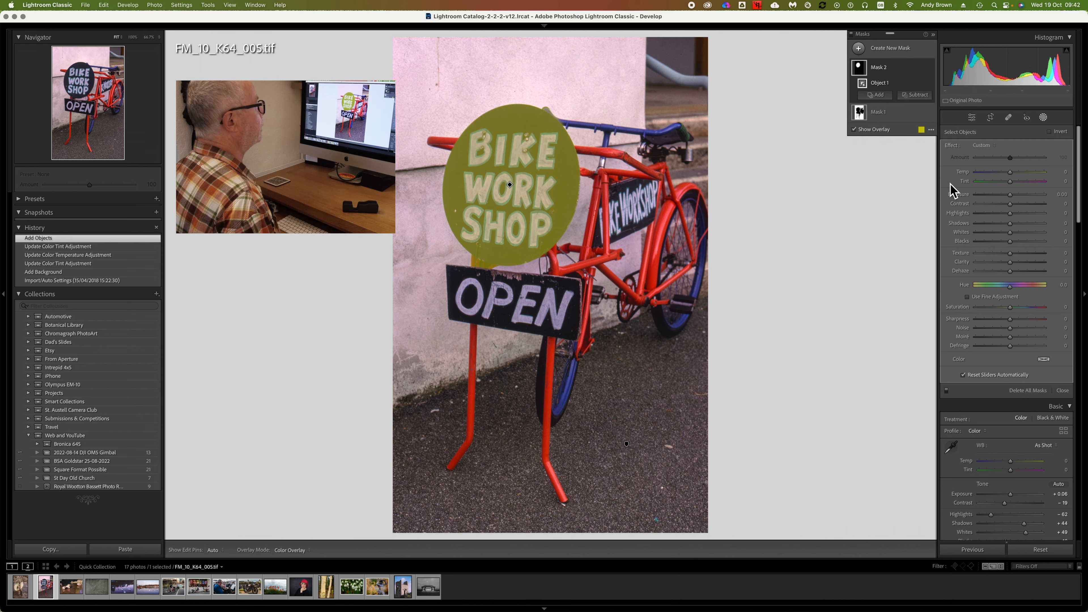
# Hide the round sign's overlay and set Contrast 18, Whites 34, Blacks -14, Texture 16 and Saturation 13, with slightly raised Clarity.
pyautogui.click(878, 131)
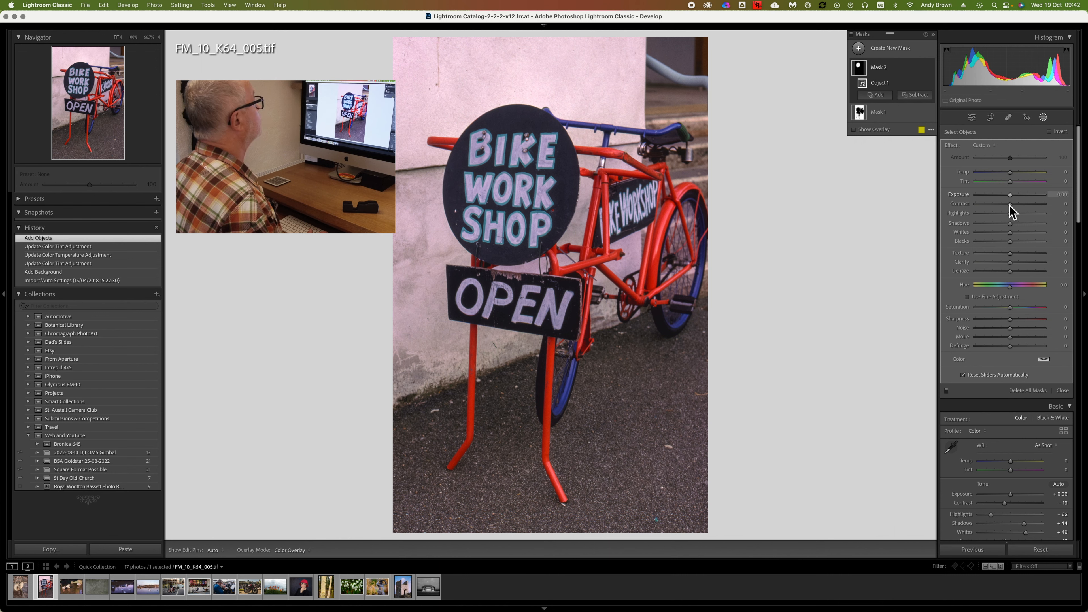
pyautogui.moveTo(1012, 204); pyautogui.dragTo(1014, 264)
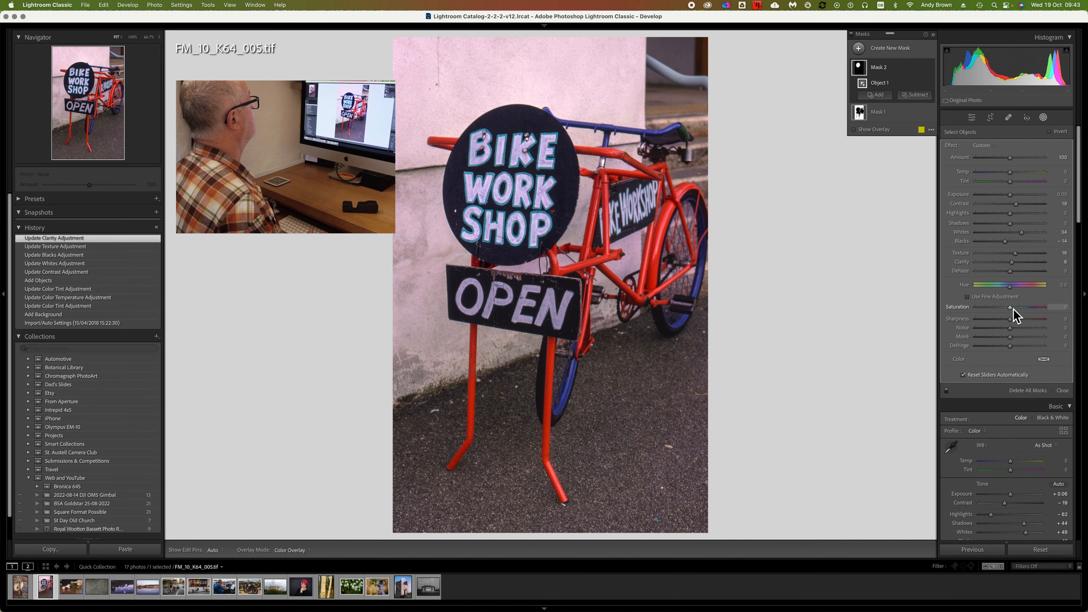
pyautogui.moveTo(1012, 308); pyautogui.dragTo(1014, 308)
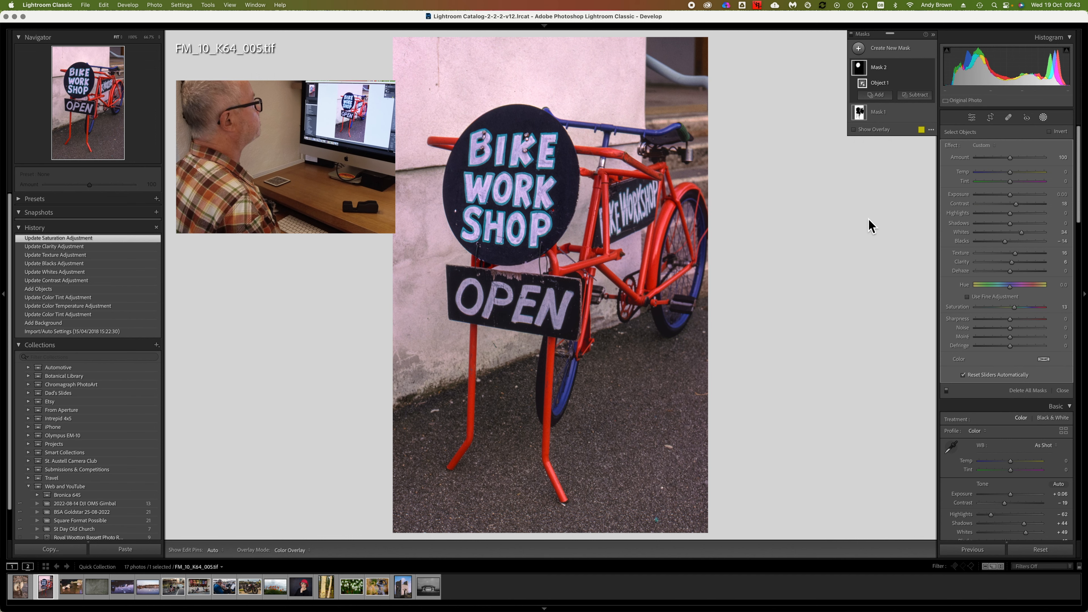
# Create a new object mask with a smaller brush over the Bike Workshop sign inside the bicycle frame.
pyautogui.click(885, 49)
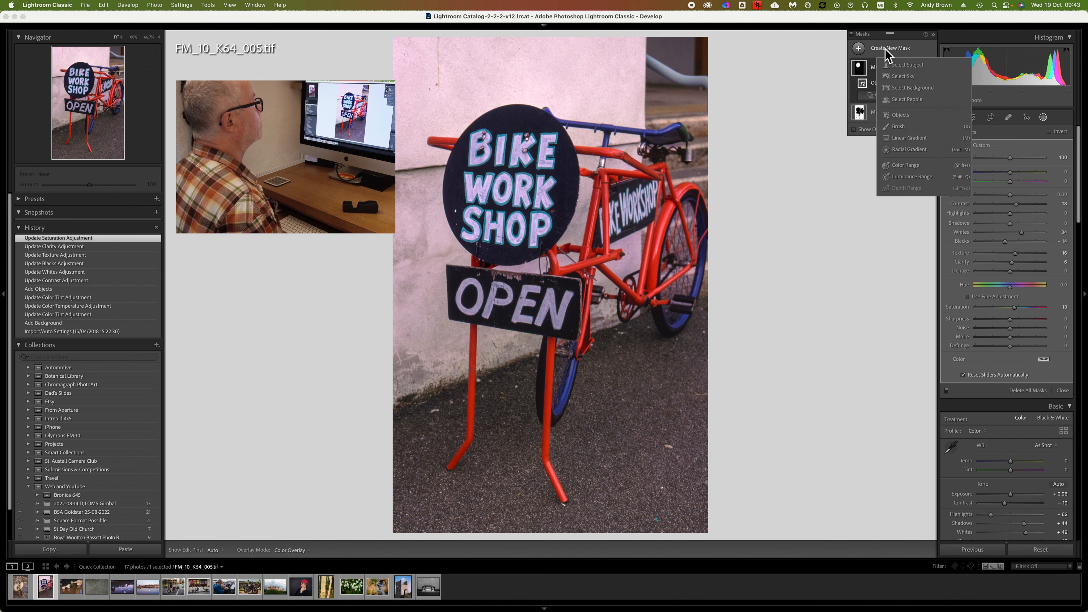
pyautogui.click(898, 115)
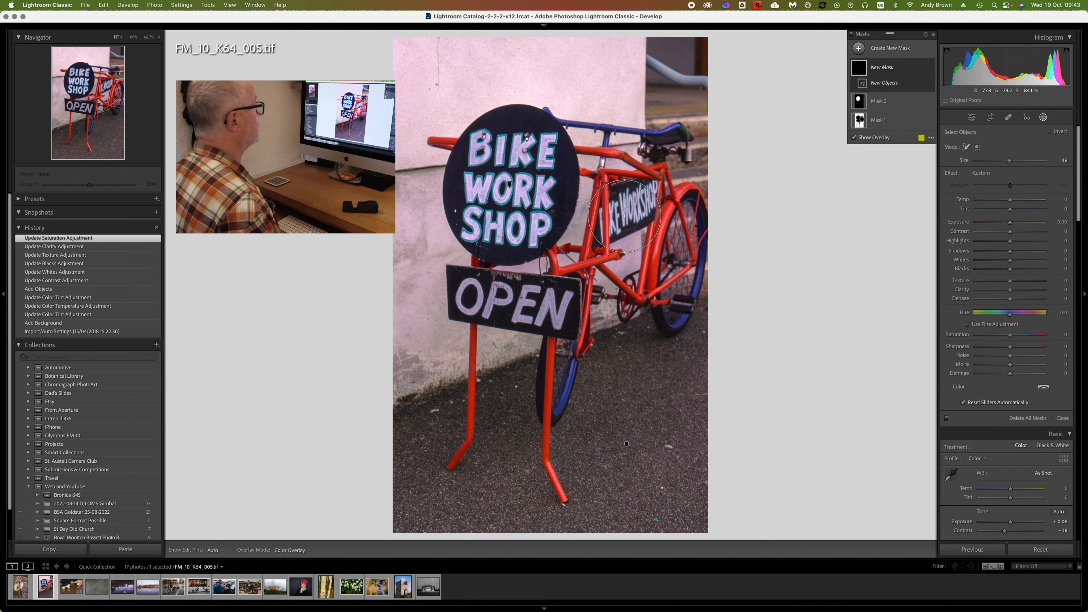
pyautogui.scroll(-9, 624, 214)
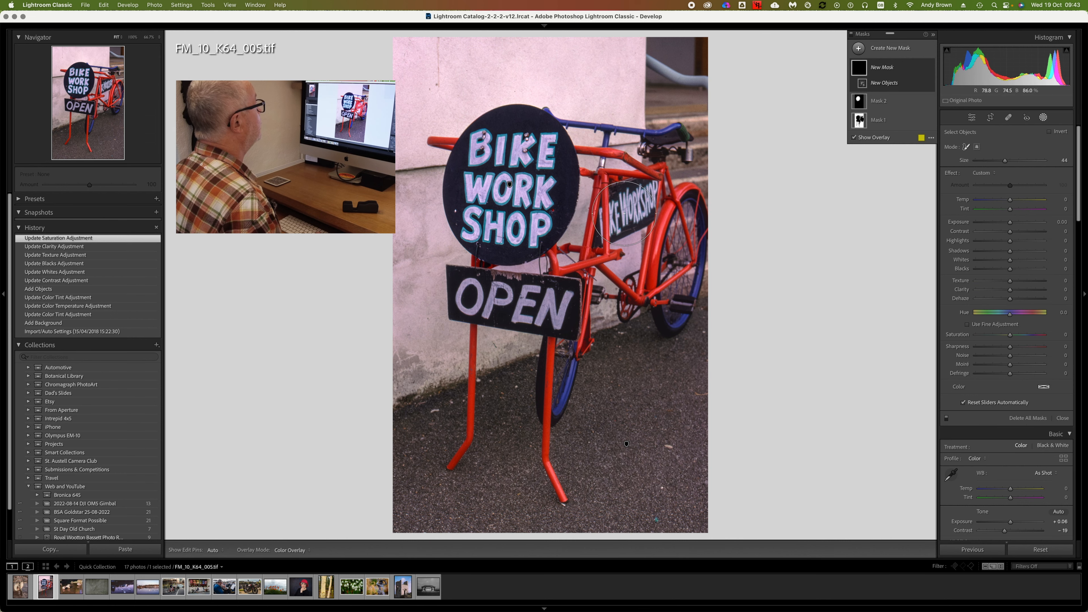
pyautogui.moveTo(623, 214); pyautogui.dragTo(643, 202)
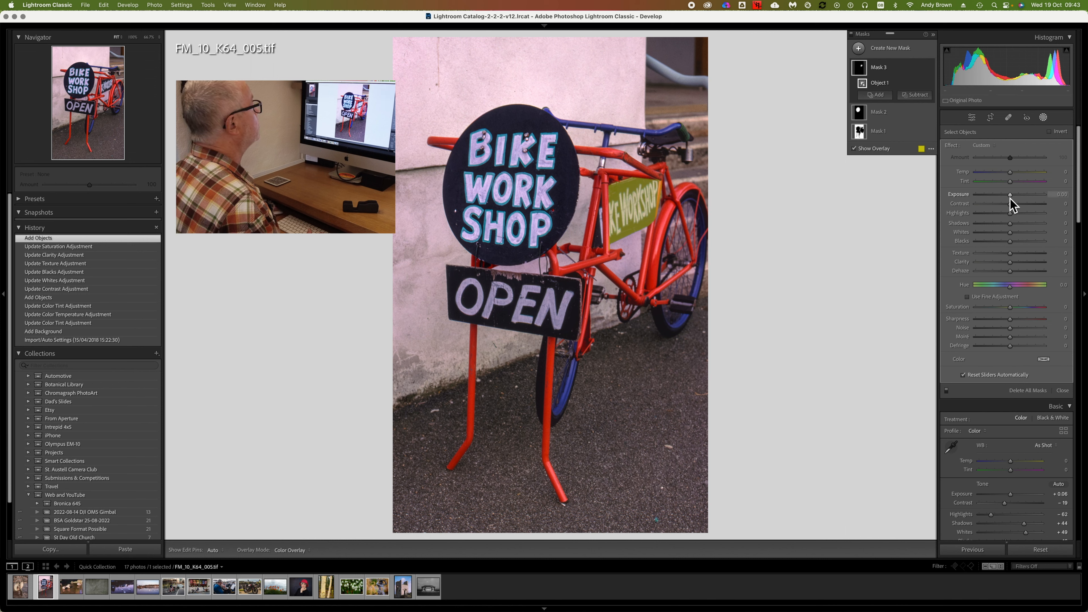
# Set the frame sign mask to Exposure 0.58, Blacks -18 and Saturation 13.
pyautogui.moveTo(1011, 195); pyautogui.dragTo(1015, 197)
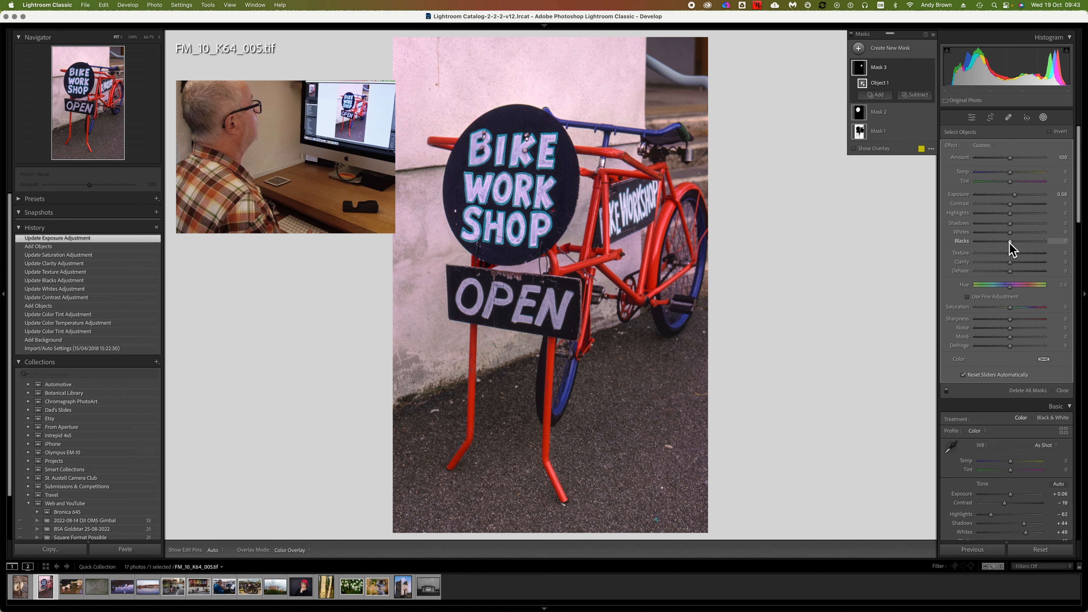
pyautogui.moveTo(1010, 241); pyautogui.dragTo(1003, 241)
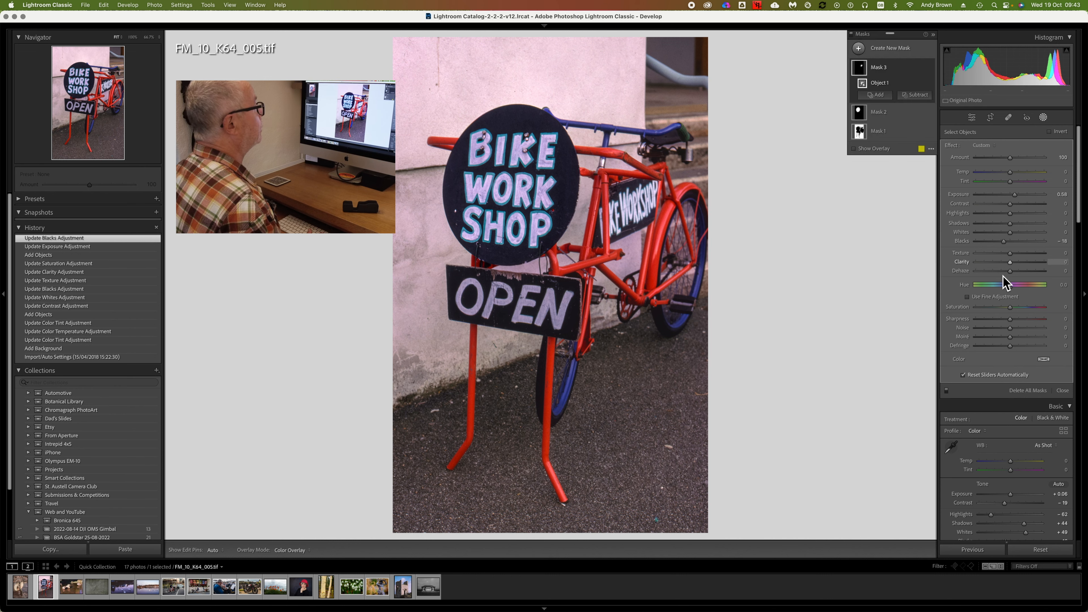
pyautogui.moveTo(1009, 307); pyautogui.dragTo(1006, 306)
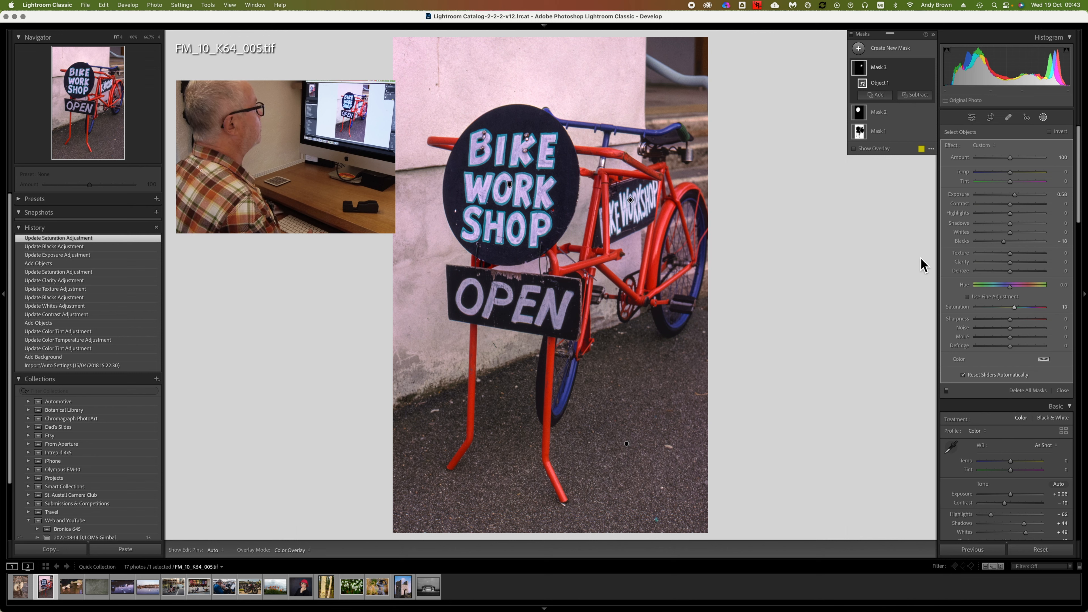
# Create a new object mask of the OPEN sign by enclosing it with the rectangle selection mode.
pyautogui.click(876, 50)
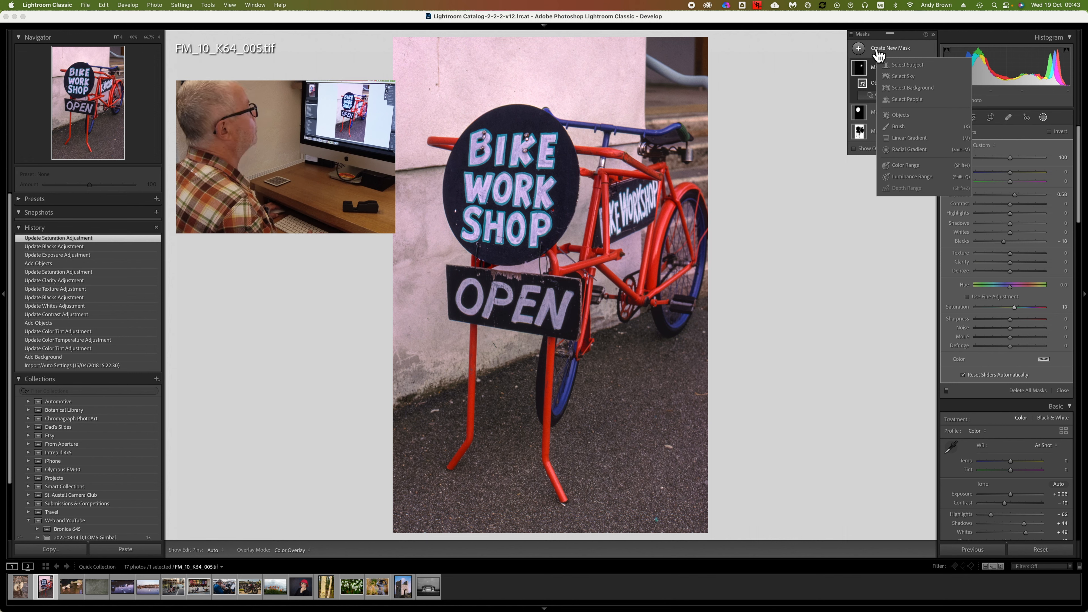
pyautogui.click(898, 116)
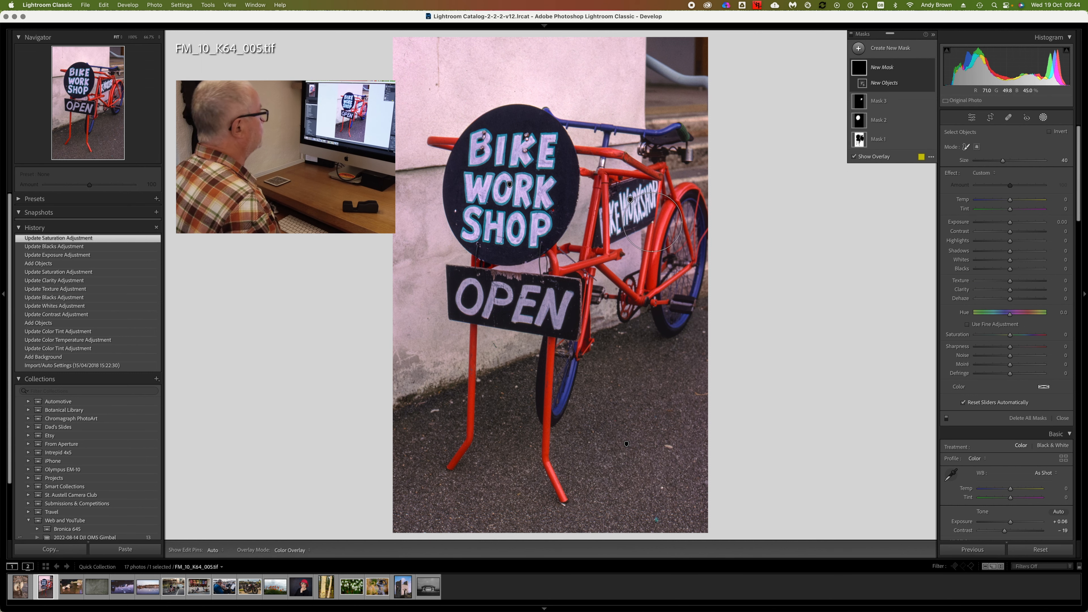
pyautogui.scroll(-5, 653, 222)
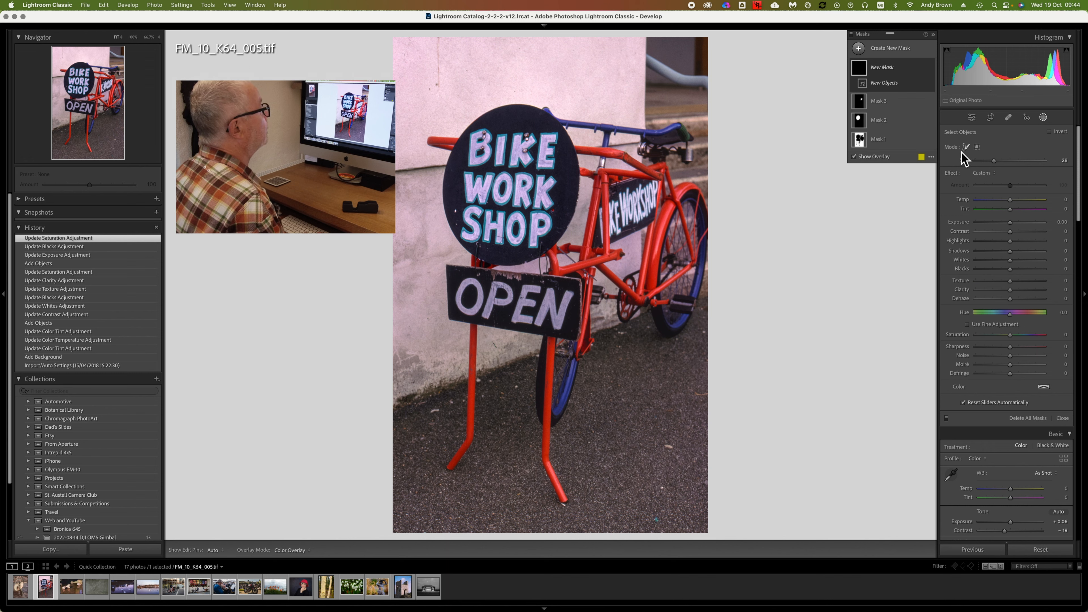
pyautogui.click(976, 148)
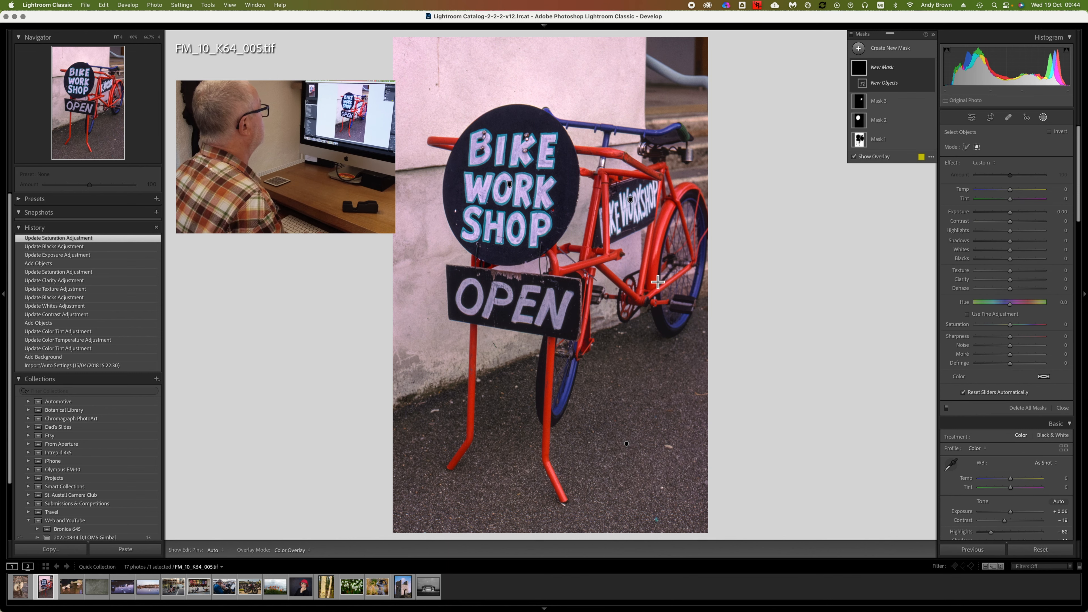
pyautogui.moveTo(446, 266); pyautogui.dragTo(590, 348)
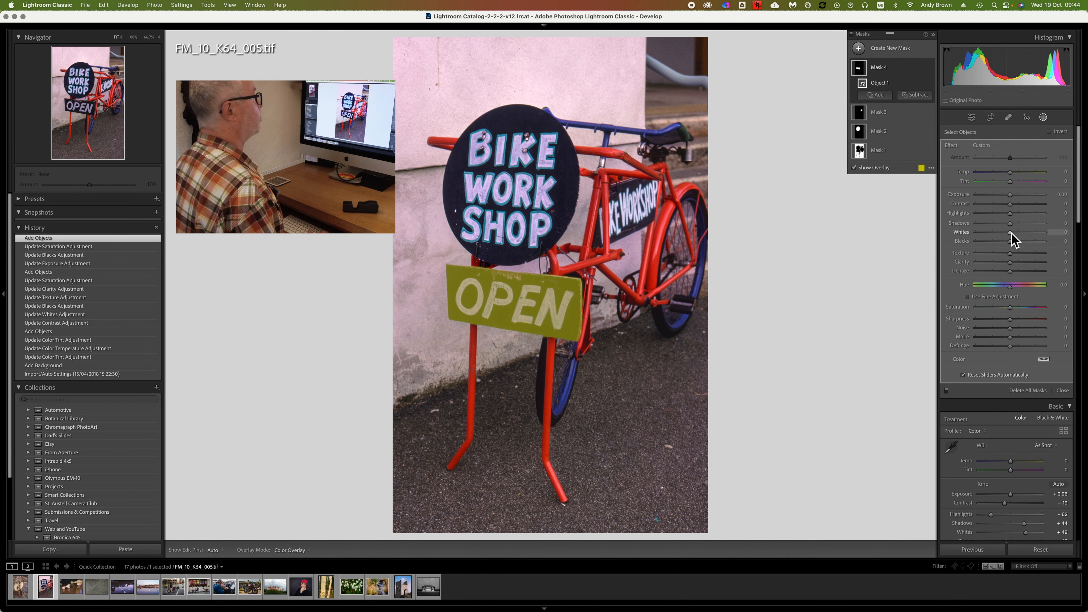
# Set the OPEN sign mask to Whites 28 and Blacks -23.
pyautogui.moveTo(1012, 234); pyautogui.dragTo(1004, 243)
pyautogui.moveTo(1017, 233); pyautogui.dragTo(1020, 232)
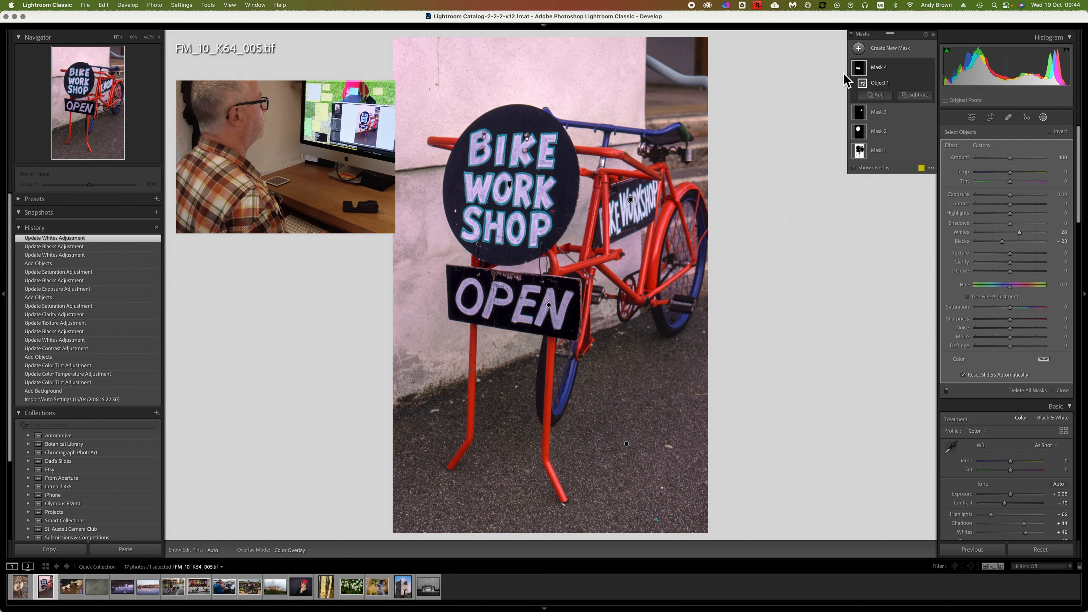
pyautogui.hotkey('ctrl', 'Up')
pyautogui.click(870, 223)
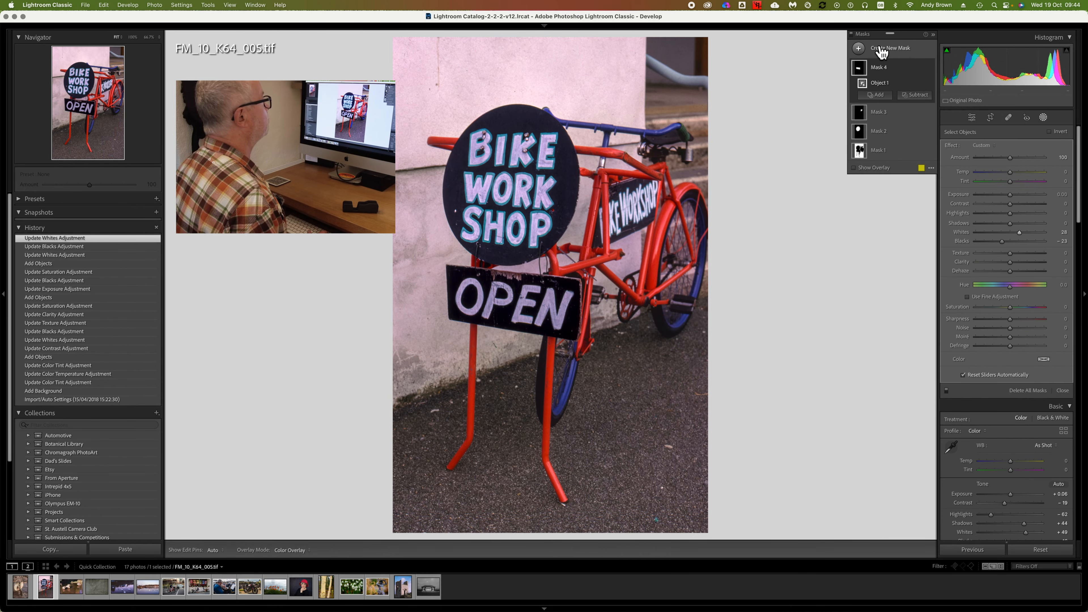
# Create a new object mask over the red bicycle frame around the Bike Workshop sign, using brush selection at size 18.
pyautogui.click(882, 51)
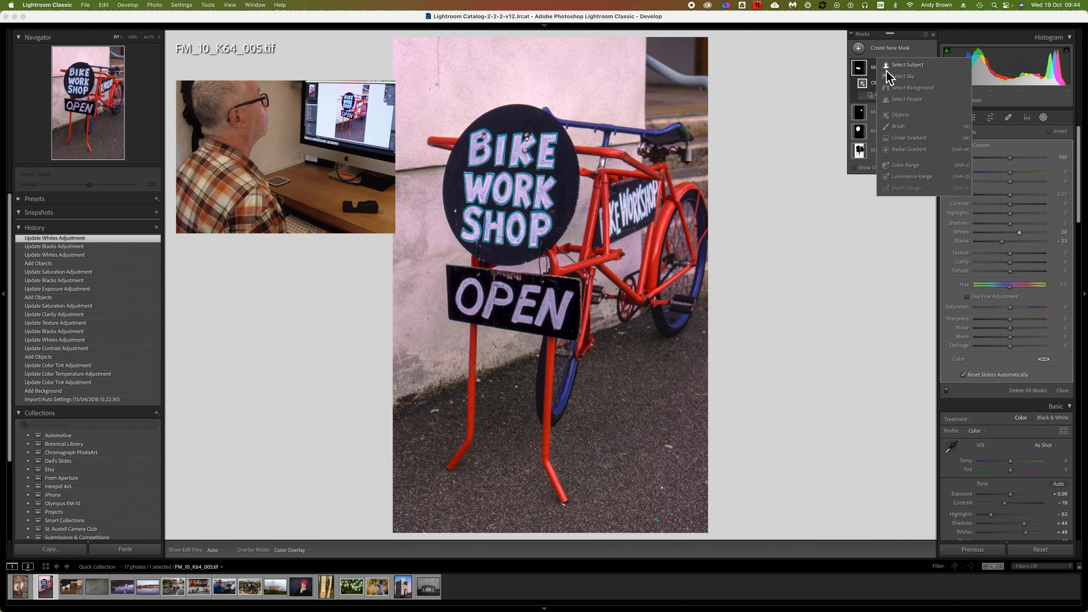
pyautogui.click(897, 114)
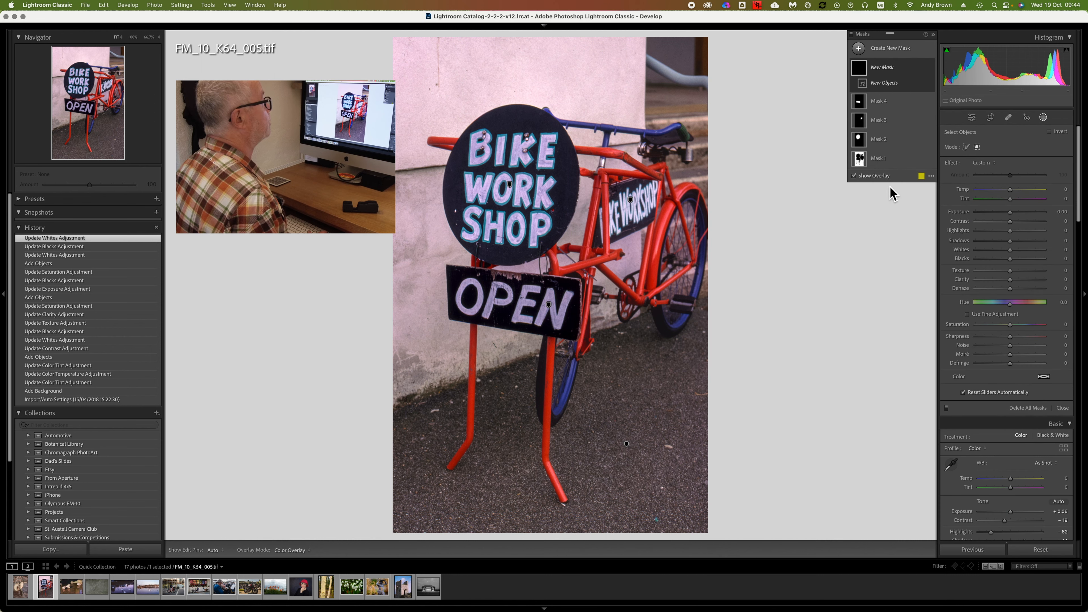
pyautogui.click(965, 147)
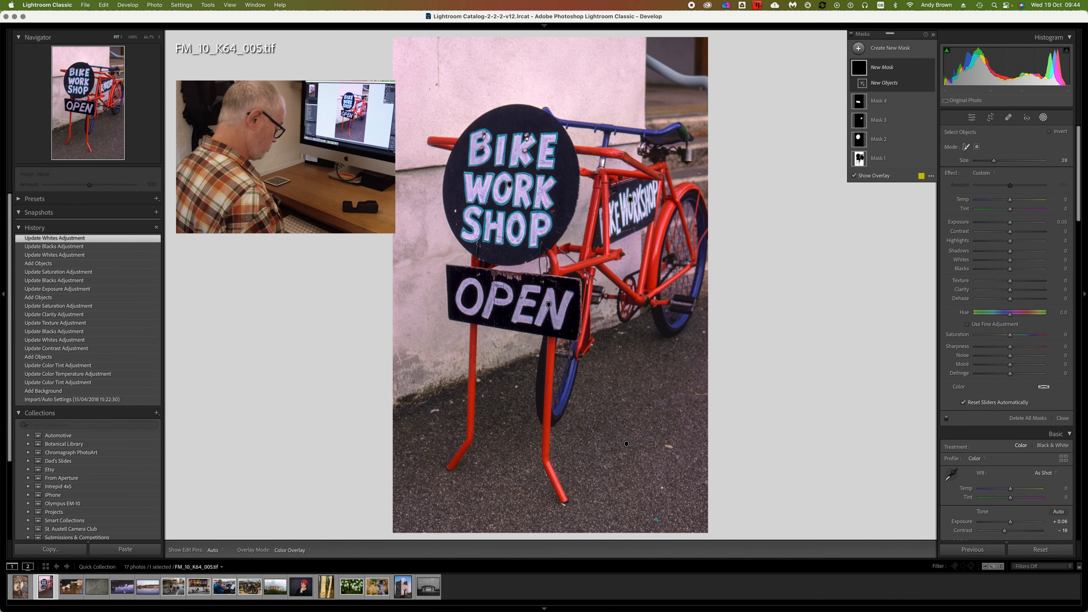
pyautogui.scroll(-5, 666, 221)
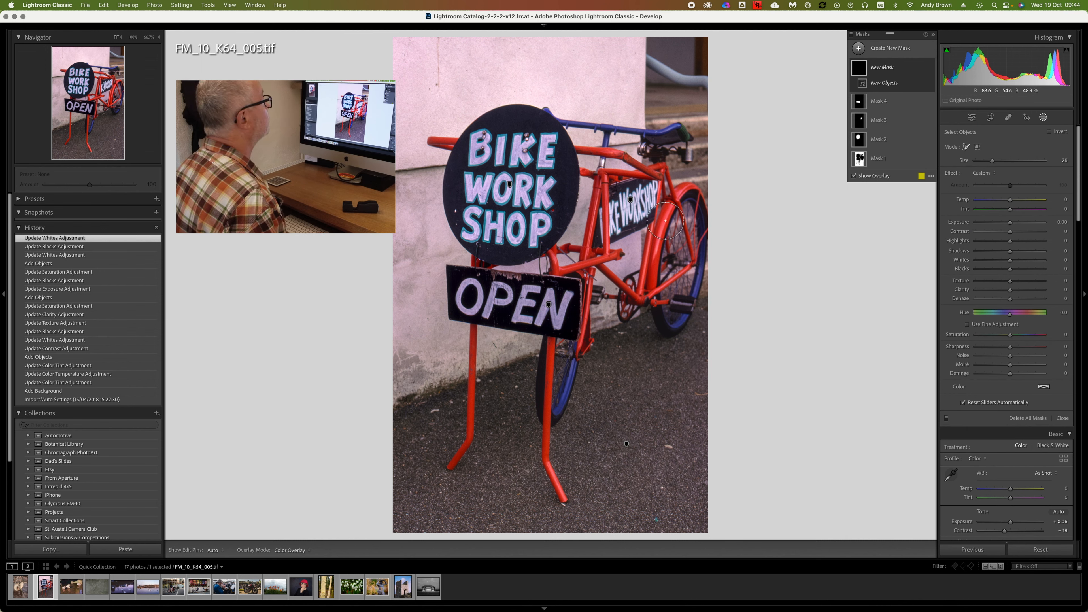
pyautogui.scroll(-1, 690, 185)
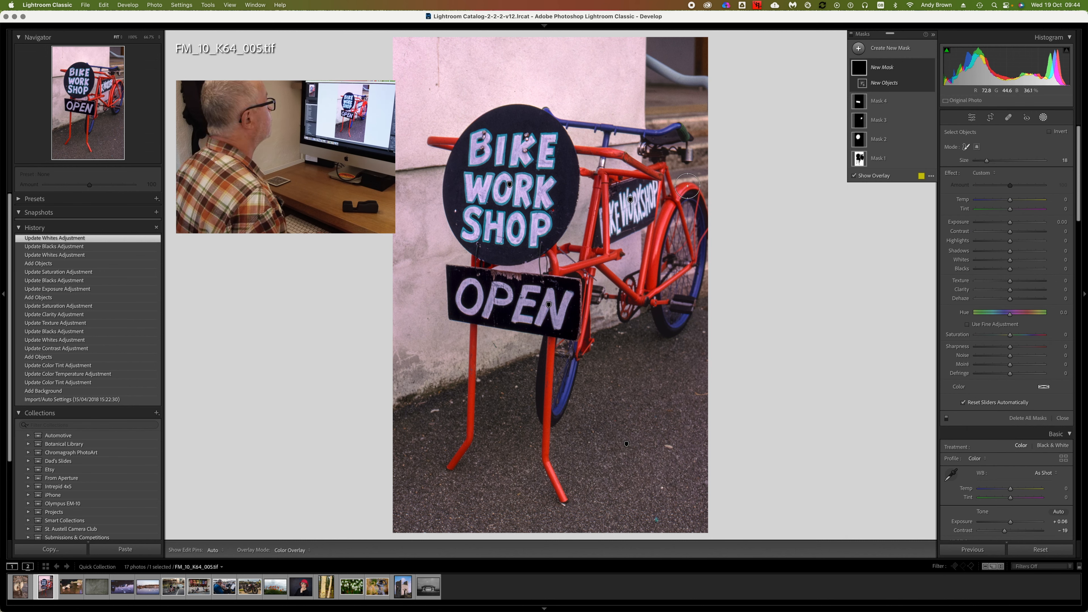
pyautogui.moveTo(690, 186)
pyautogui.mouseDown()
pyautogui.moveTo(661, 227)
pyautogui.moveTo(649, 299)
pyautogui.moveTo(653, 292)
pyautogui.moveTo(638, 296)
pyautogui.moveTo(608, 268)
pyautogui.moveTo(610, 192)
pyautogui.moveTo(591, 223)
pyautogui.moveTo(584, 274)
pyautogui.moveTo(557, 257)
pyautogui.moveTo(597, 283)
pyautogui.moveTo(581, 351)
pyautogui.mouseUp()
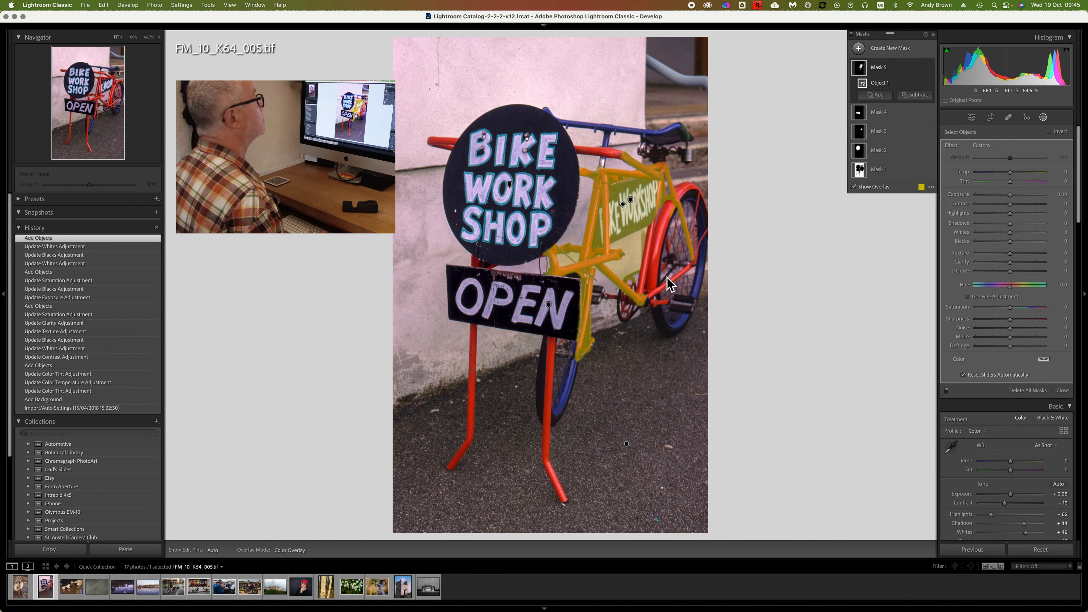
# Add a second object selection to the bicycle frame mask covering the rear frame tubes and mudguard, and toggle the mask overlay.
pyautogui.click(875, 95)
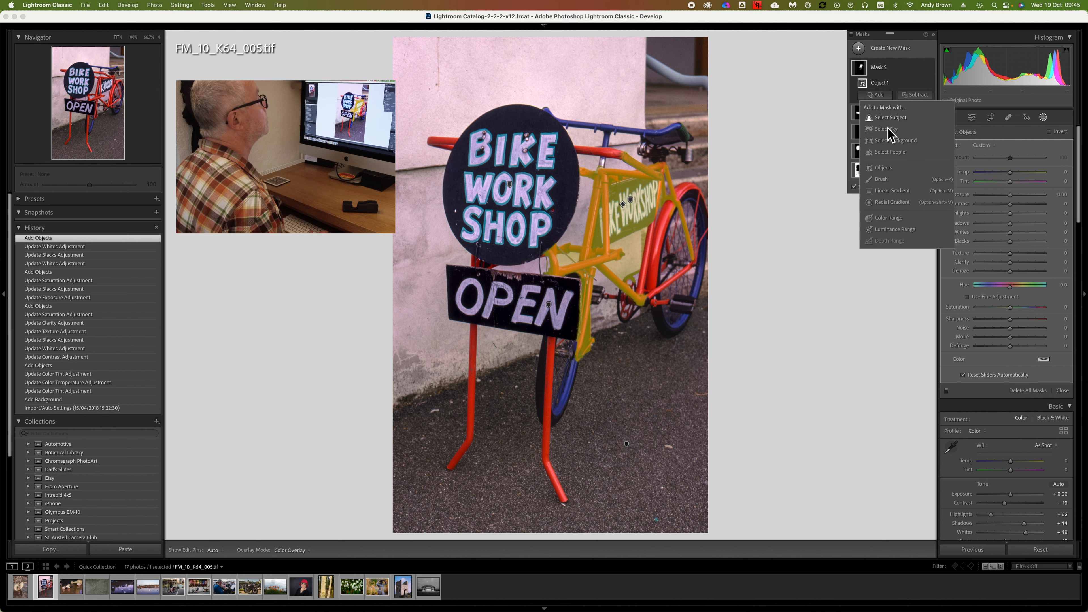
pyautogui.click(880, 170)
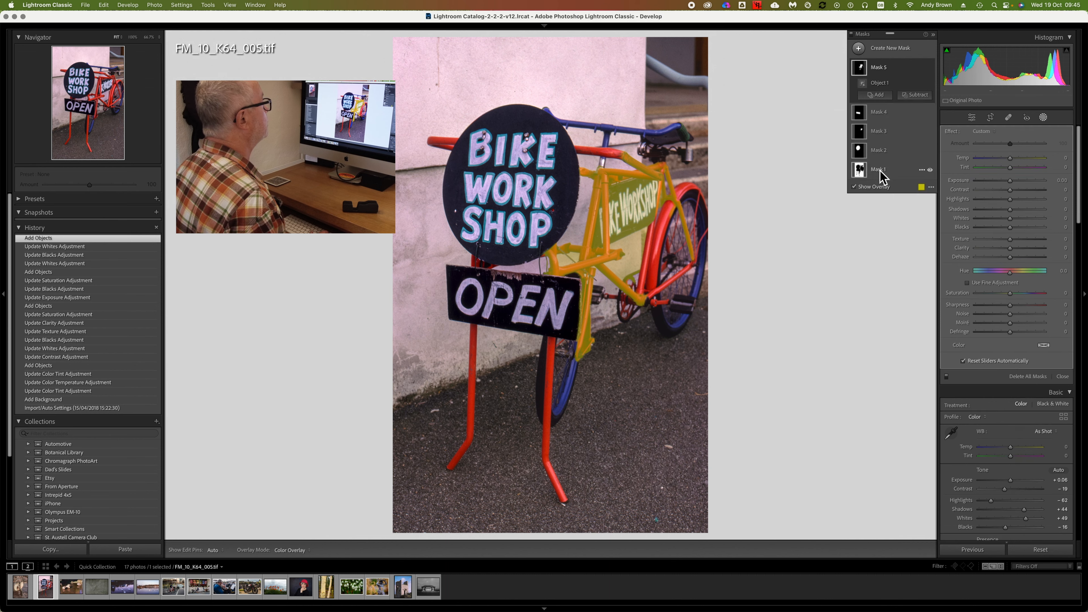
pyautogui.moveTo(639, 302)
pyautogui.mouseDown()
pyautogui.moveTo(679, 204)
pyautogui.moveTo(695, 192)
pyautogui.moveTo(701, 228)
pyautogui.mouseUp()
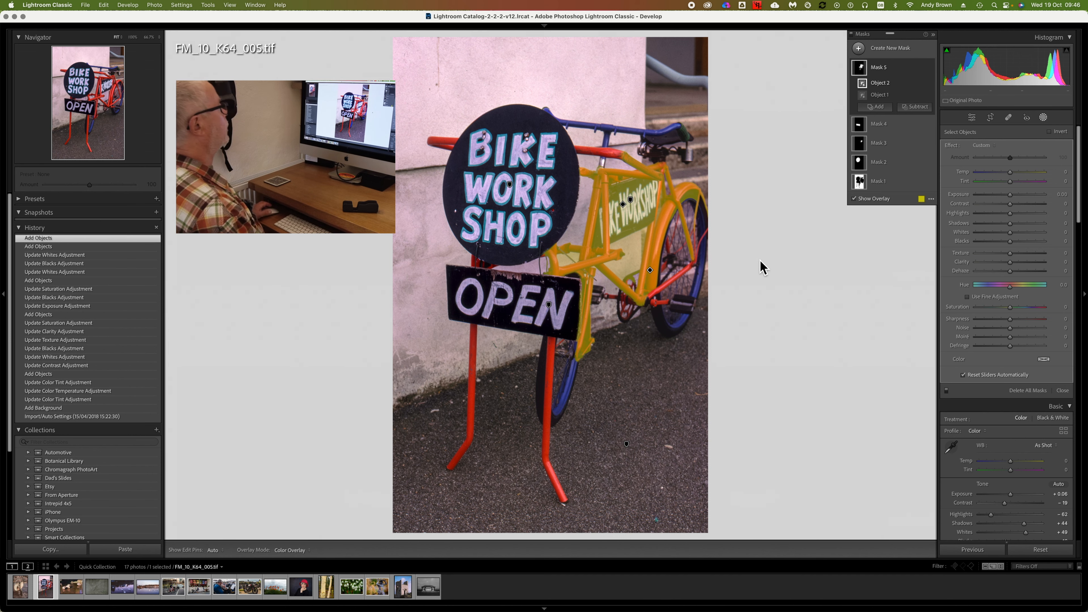
pyautogui.press('o')
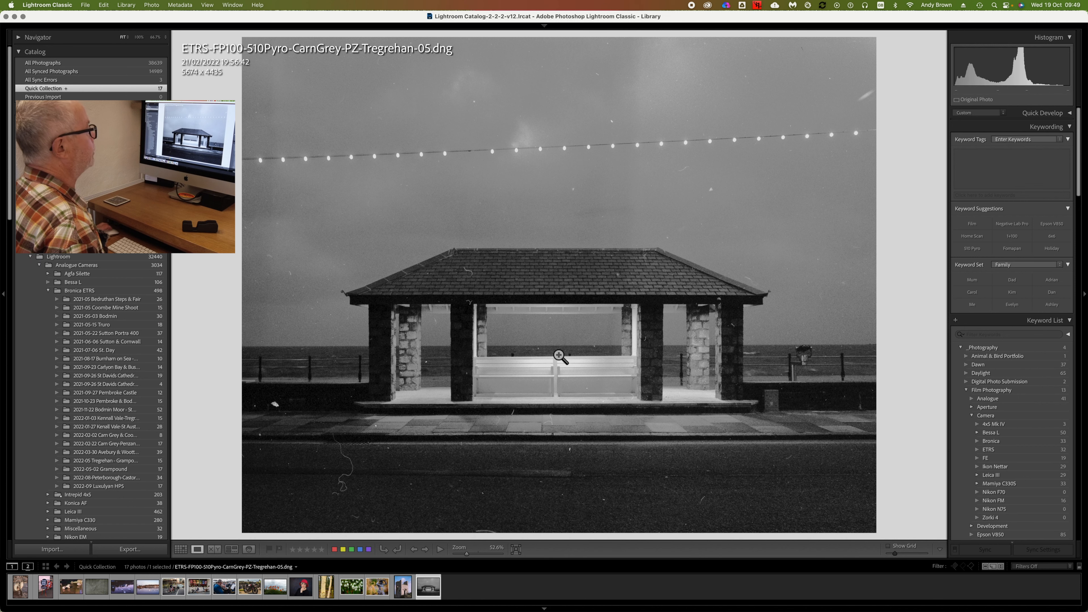
# Open the seaside shelter photo in Develop and remove the string of lights across the sky using Content-Aware Remove at size 76.
pyautogui.press('d')
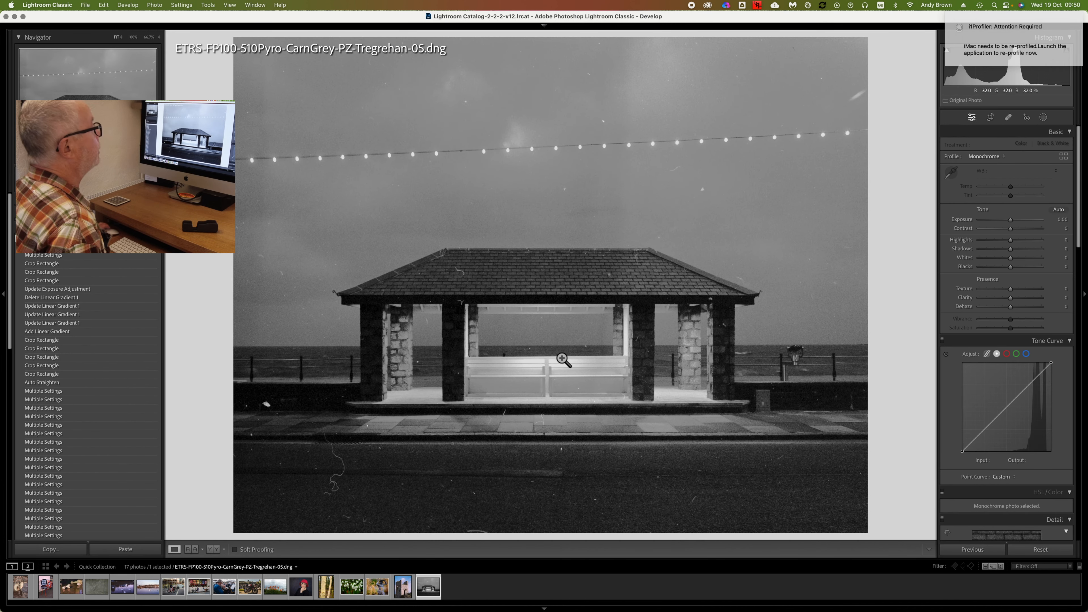
pyautogui.click(1009, 119)
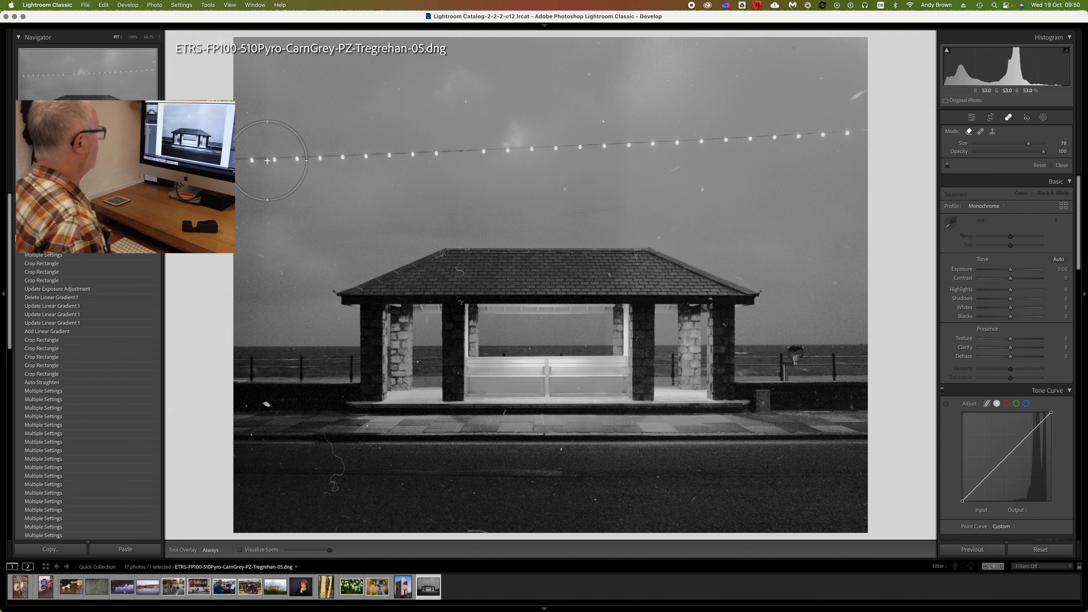
pyautogui.press('[')
pyautogui.press('[')
pyautogui.press('[')
pyautogui.press('[')
pyautogui.press('[')
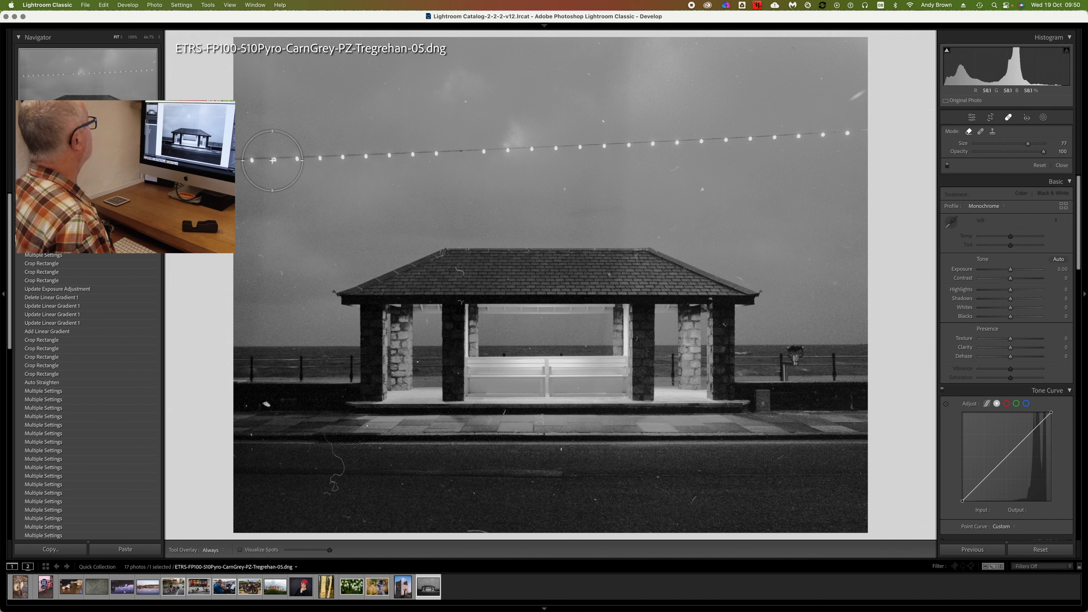
pyautogui.press('[')
pyautogui.press('[')
pyautogui.press('[')
pyautogui.press('[')
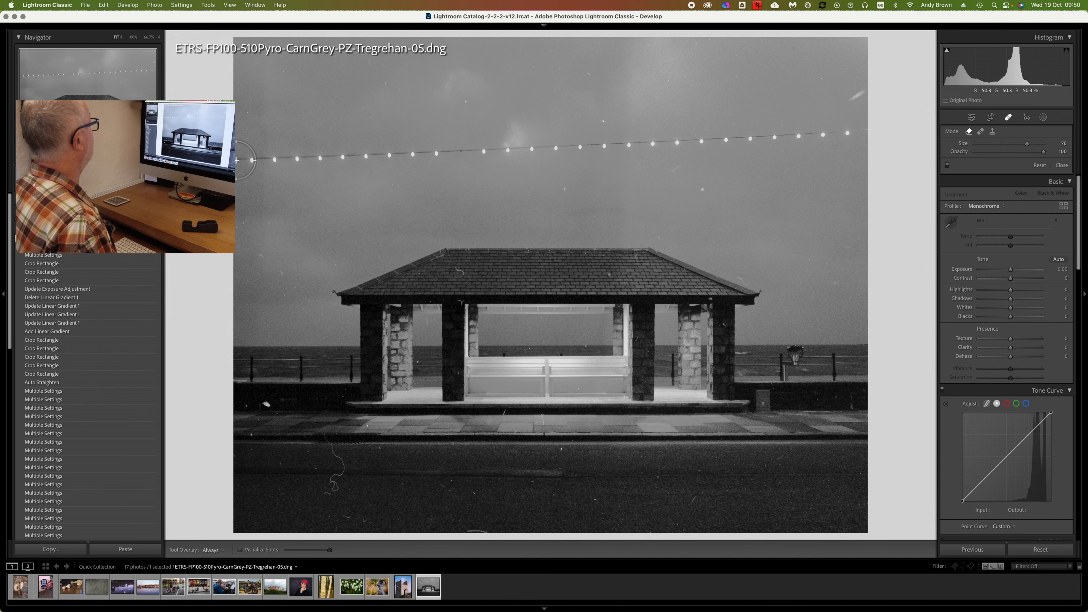
pyautogui.moveTo(236, 160); pyautogui.dragTo(878, 135)
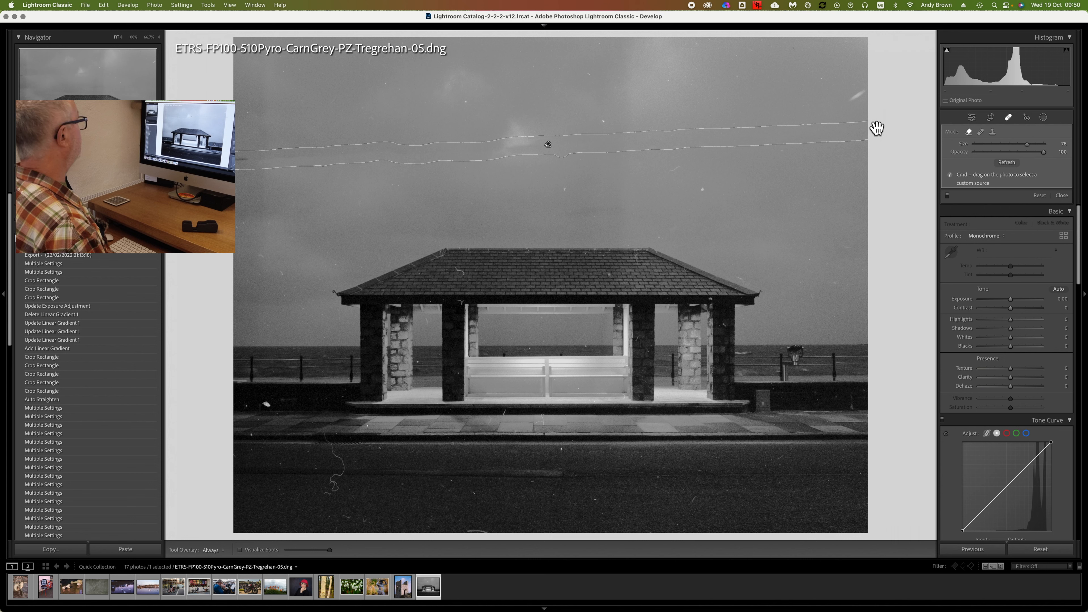
pyautogui.click(876, 128)
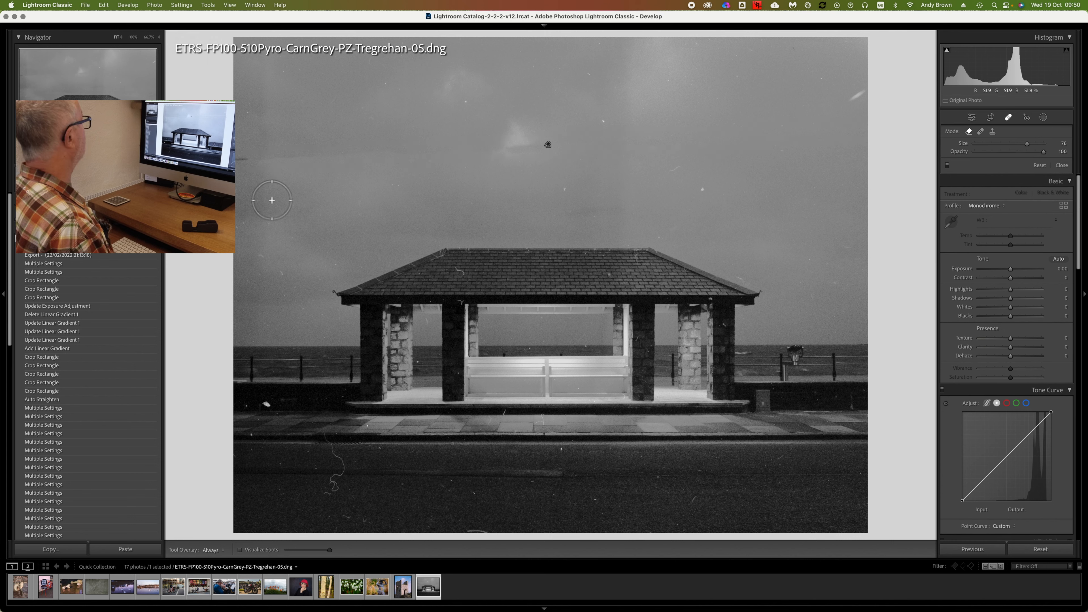
pyautogui.keyDown('shift'); pyautogui.click(251, 159); pyautogui.keyUp('shift')
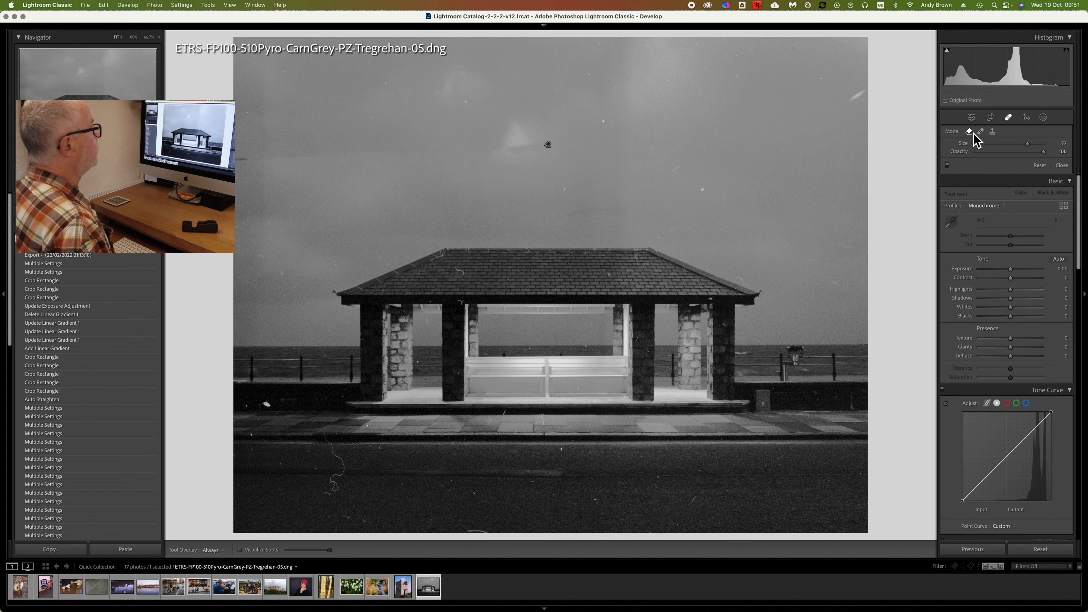
# Remove the scratch and scattered dust spots from the sky above the shelter with a smaller Content-Aware Remove brush.
pyautogui.scroll(-5, 863, 92)
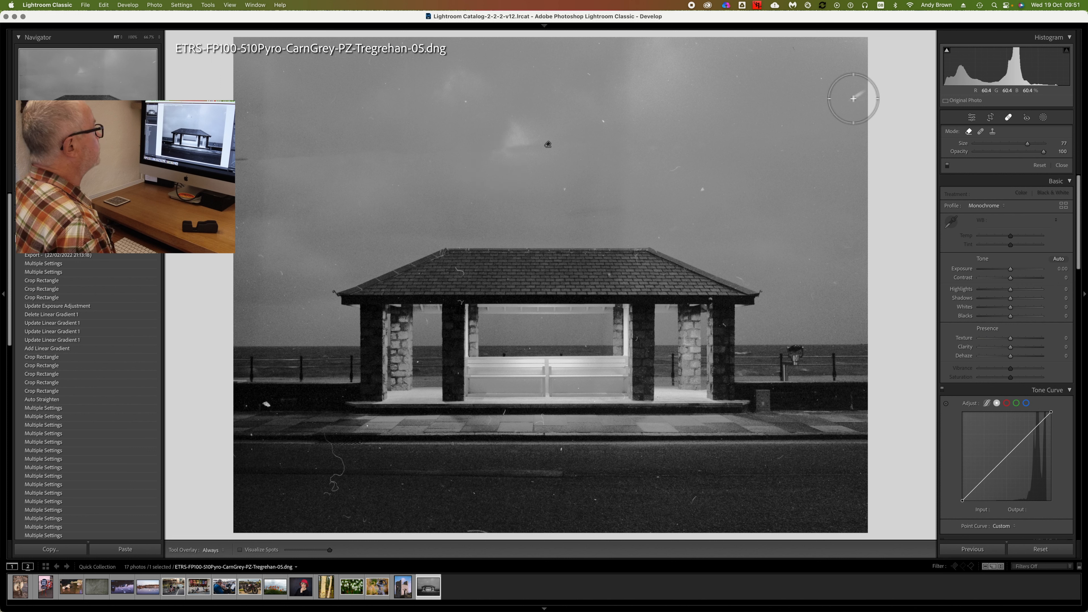
pyautogui.moveTo(863, 91); pyautogui.dragTo(852, 102)
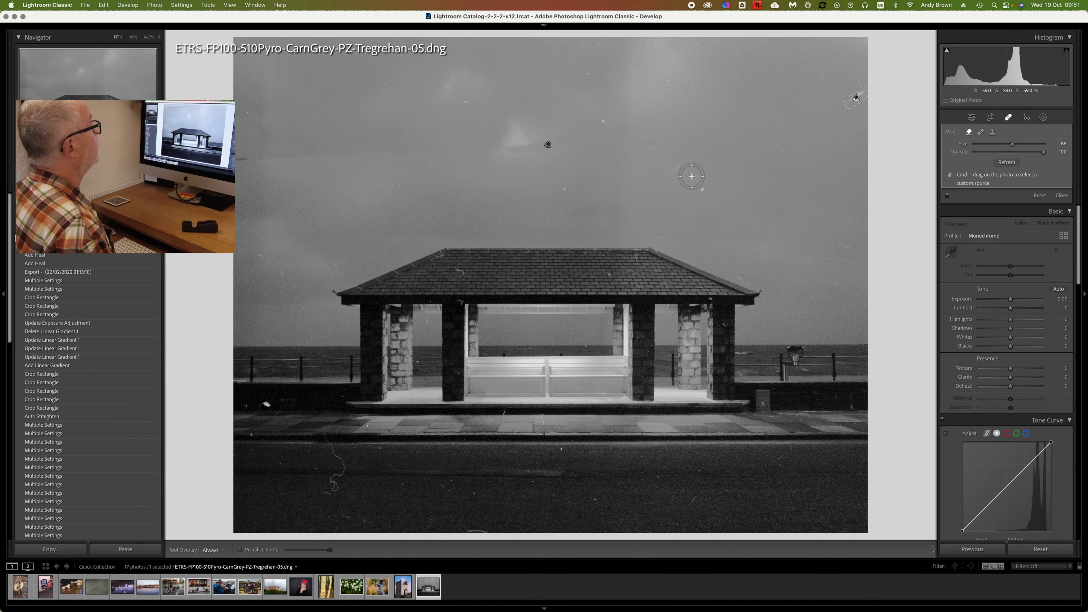
pyautogui.click(675, 168)
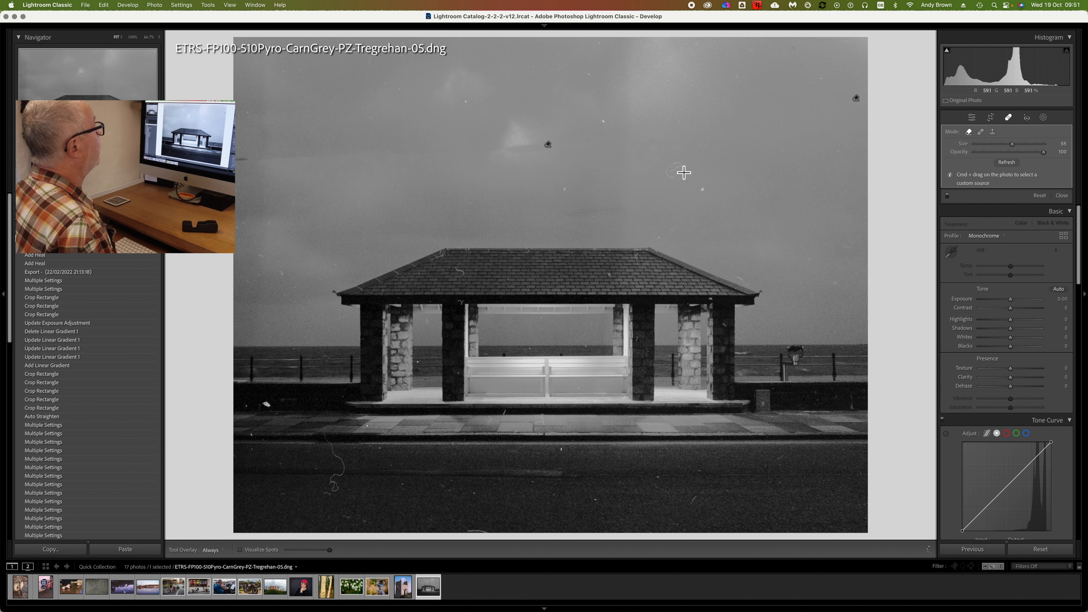
pyautogui.click(700, 190)
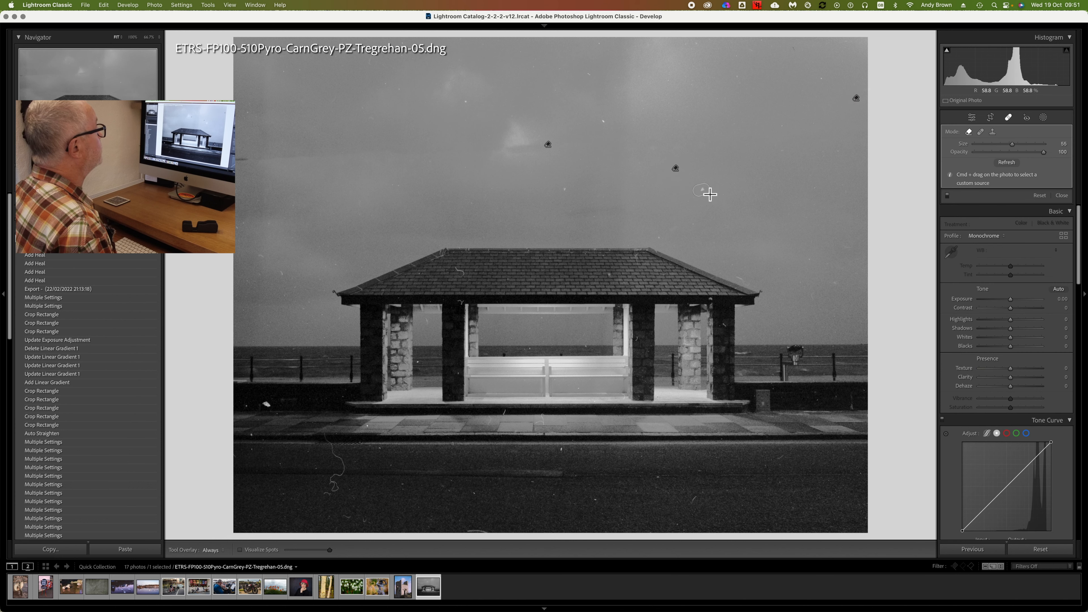
pyautogui.click(562, 189)
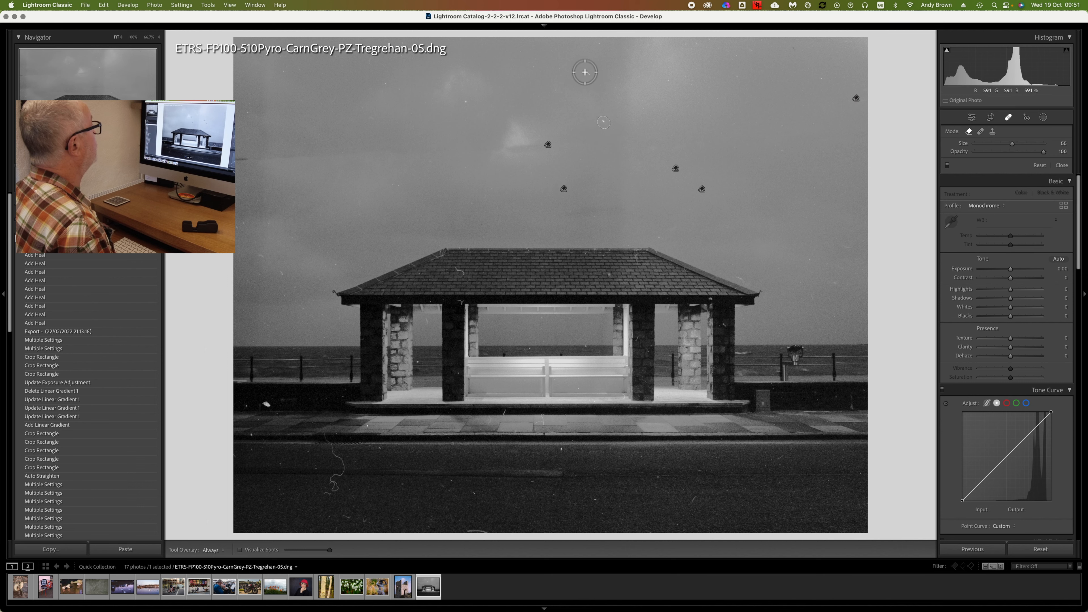
pyautogui.moveTo(590, 75); pyautogui.dragTo(607, 46)
pyautogui.click(464, 99)
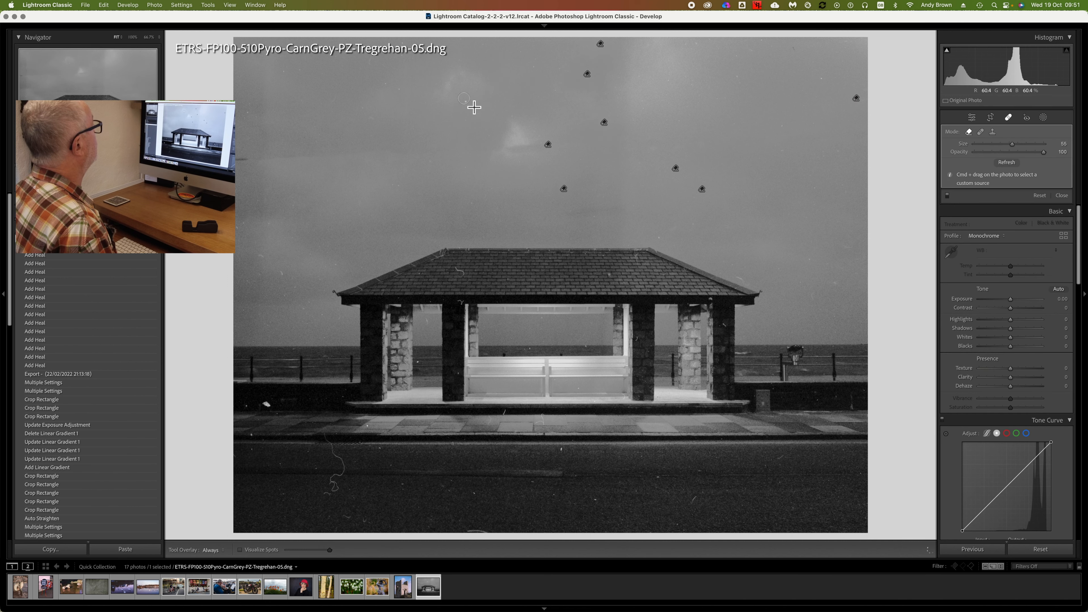
pyautogui.click(383, 84)
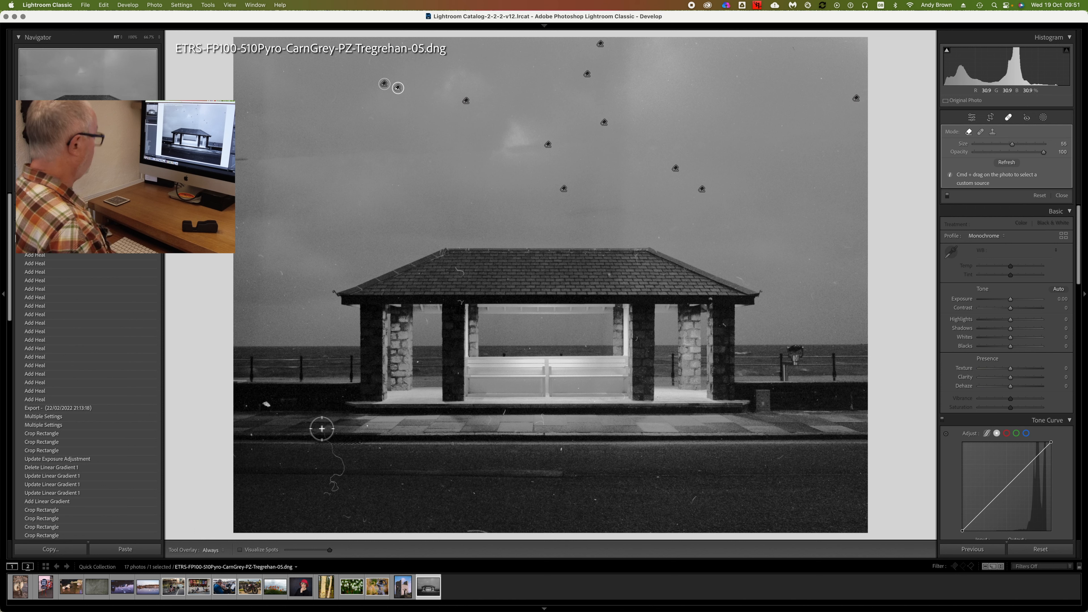
# Remove the curly hair mark running from the pavement into the road with brush size 63, and leave the healing tool.
pyautogui.scroll(3, 321, 428)
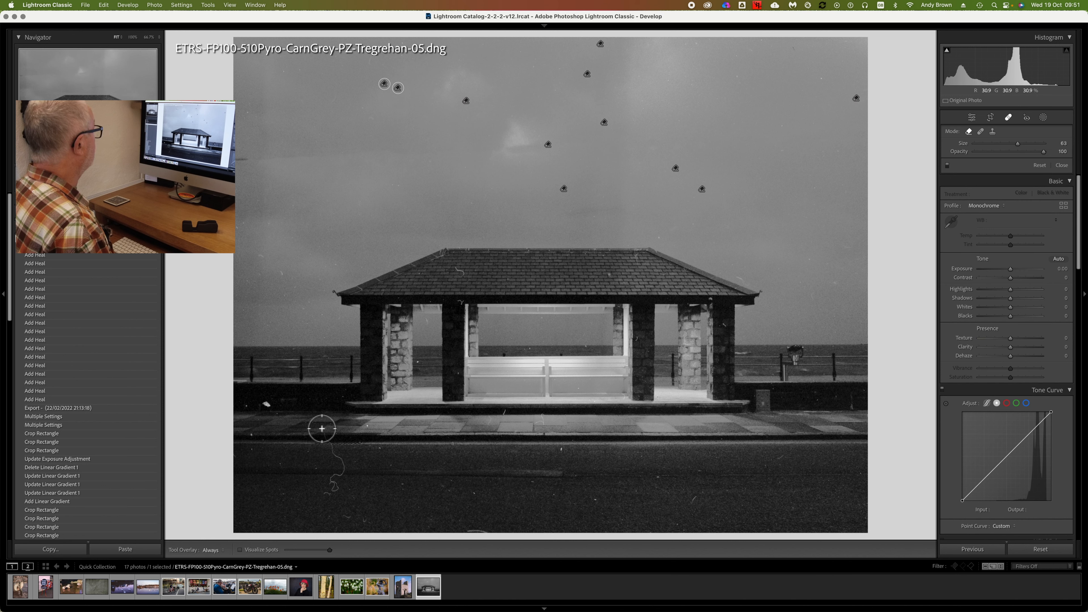
pyautogui.moveTo(322, 428)
pyautogui.mouseDown()
pyautogui.moveTo(350, 475)
pyautogui.moveTo(324, 500)
pyautogui.mouseUp()
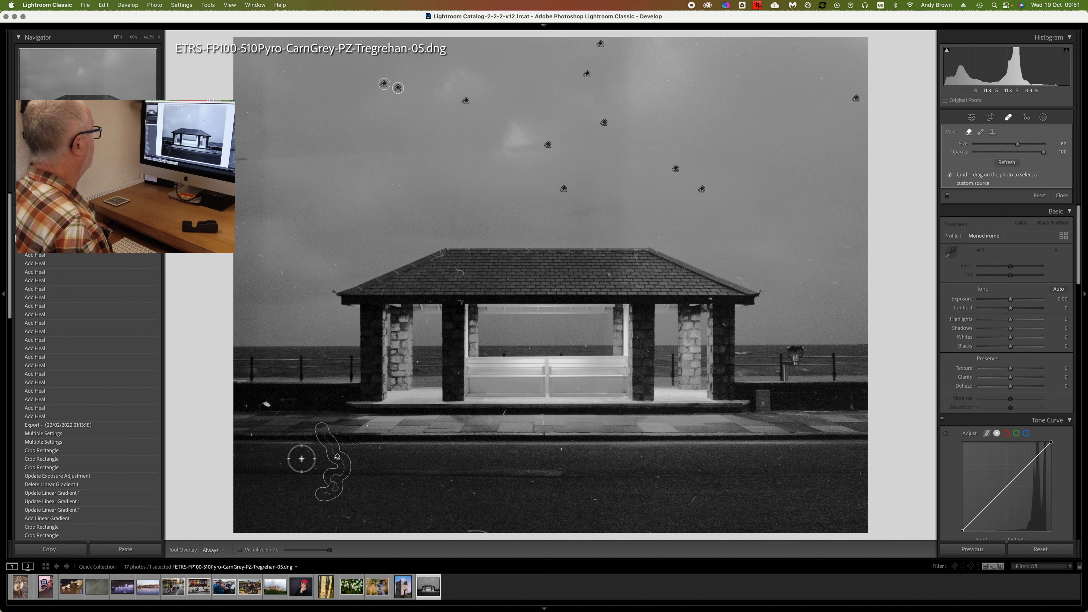
pyautogui.press('q')
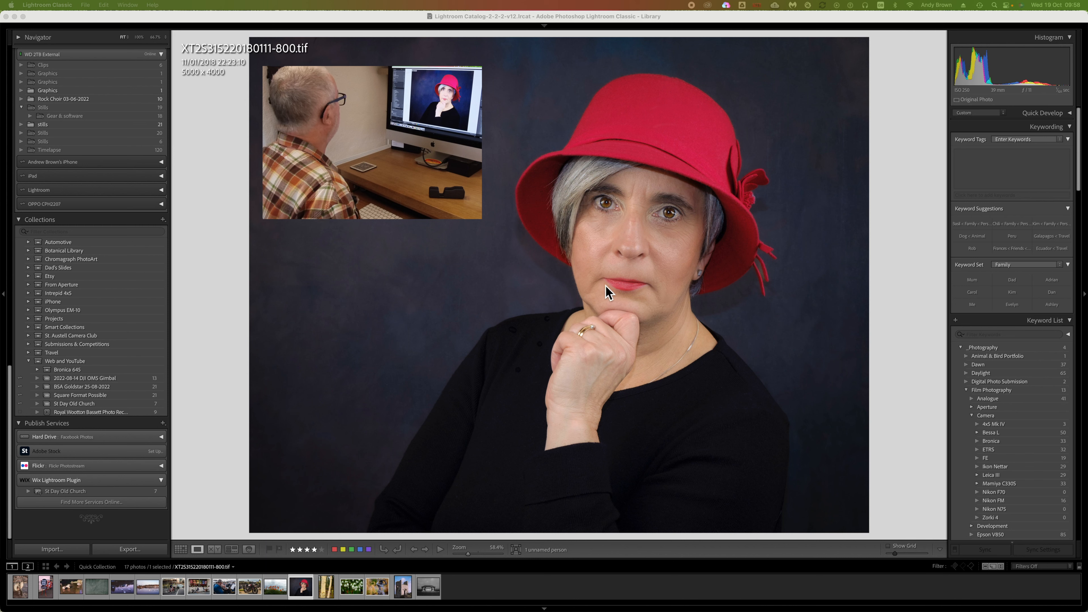
# Open the portrait of the woman in the red hat in Develop and apply the Adaptive: Portrait preset Enhance Portrait.
pyautogui.scroll(5, 89, 225)
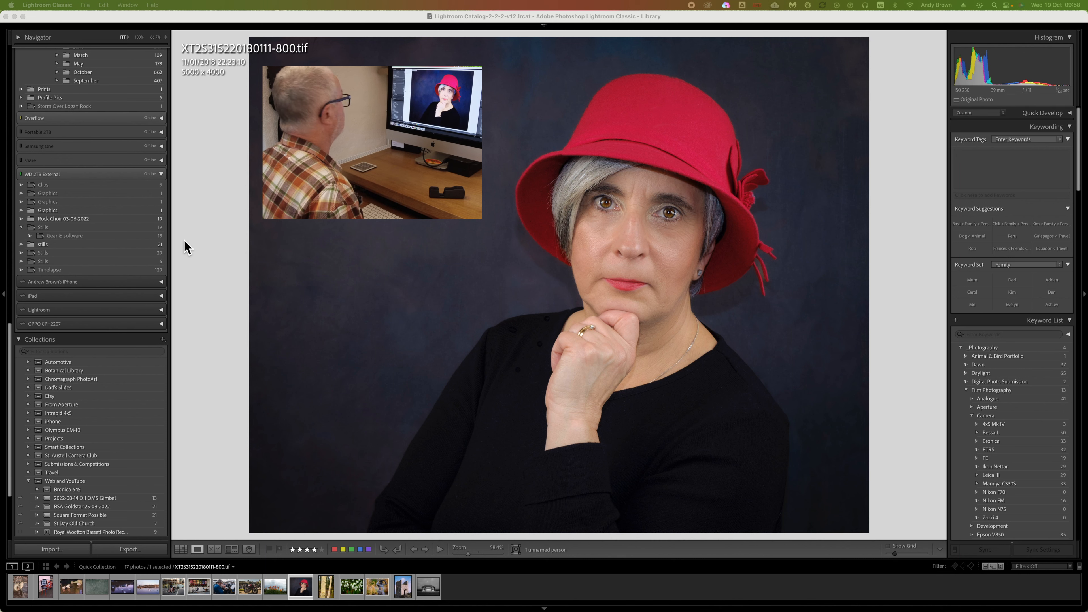
pyautogui.click(426, 238)
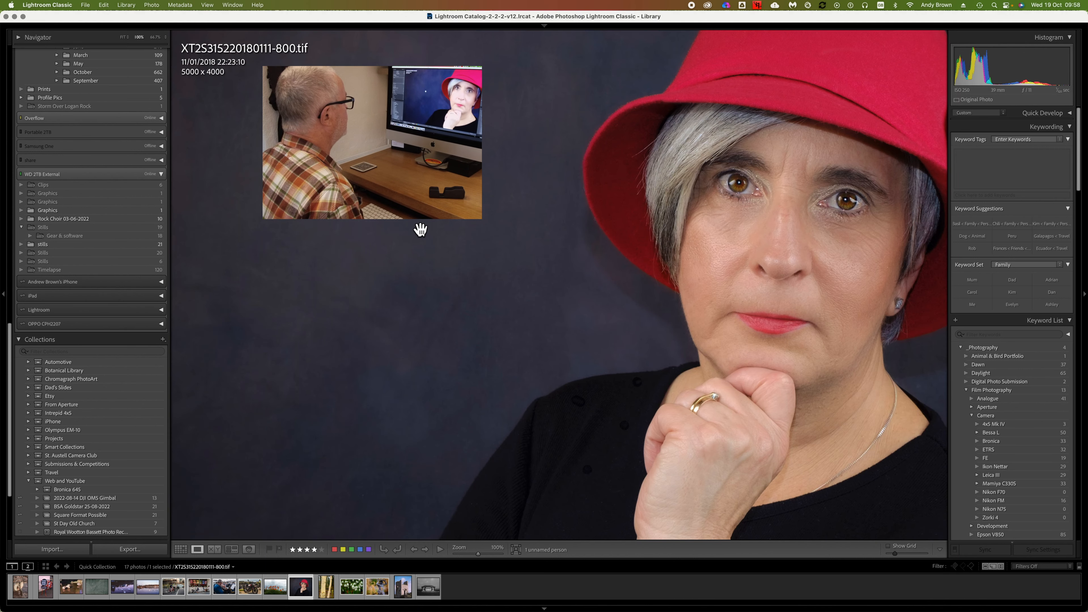
pyautogui.click(425, 236)
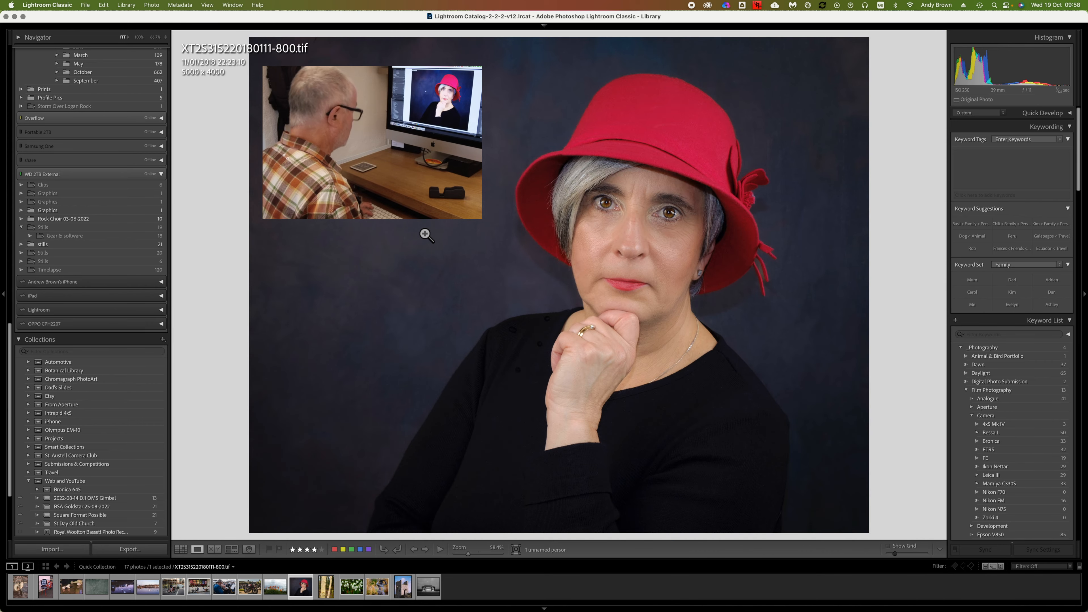
pyautogui.press('d')
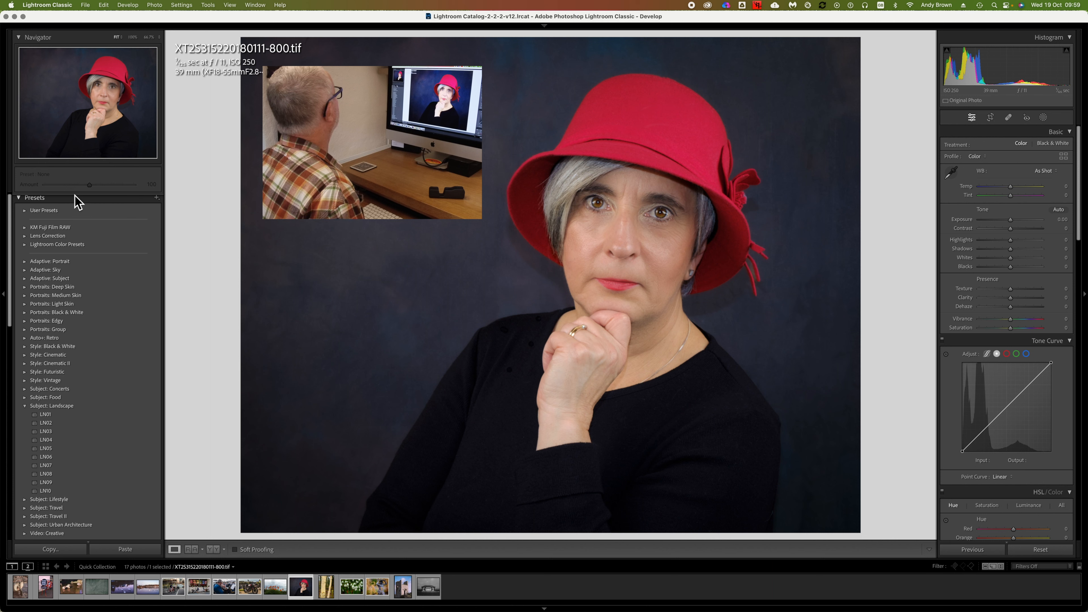
pyautogui.click(25, 262)
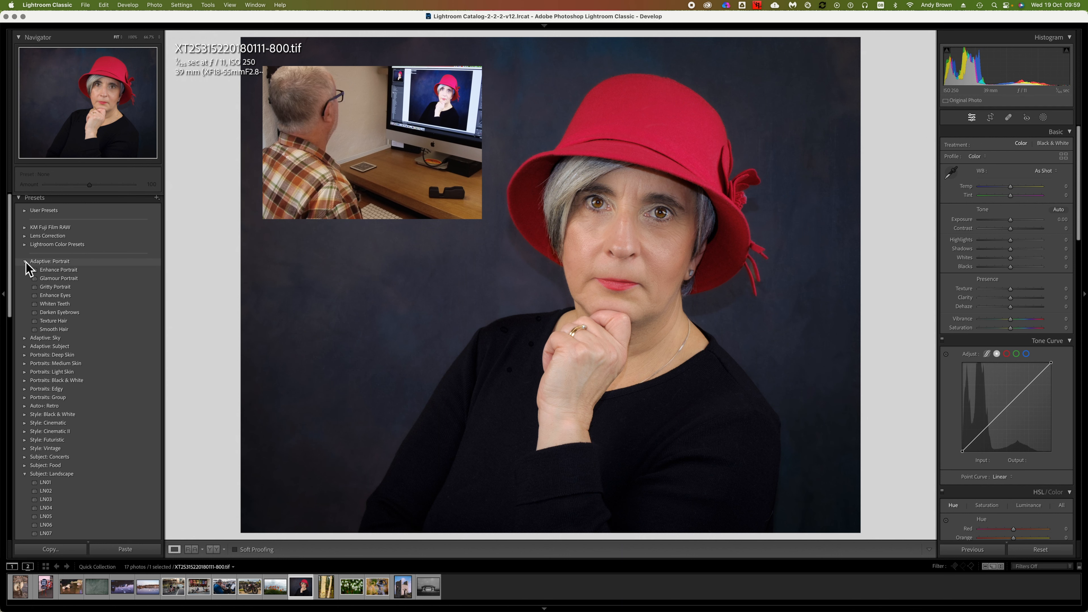
pyautogui.click(57, 271)
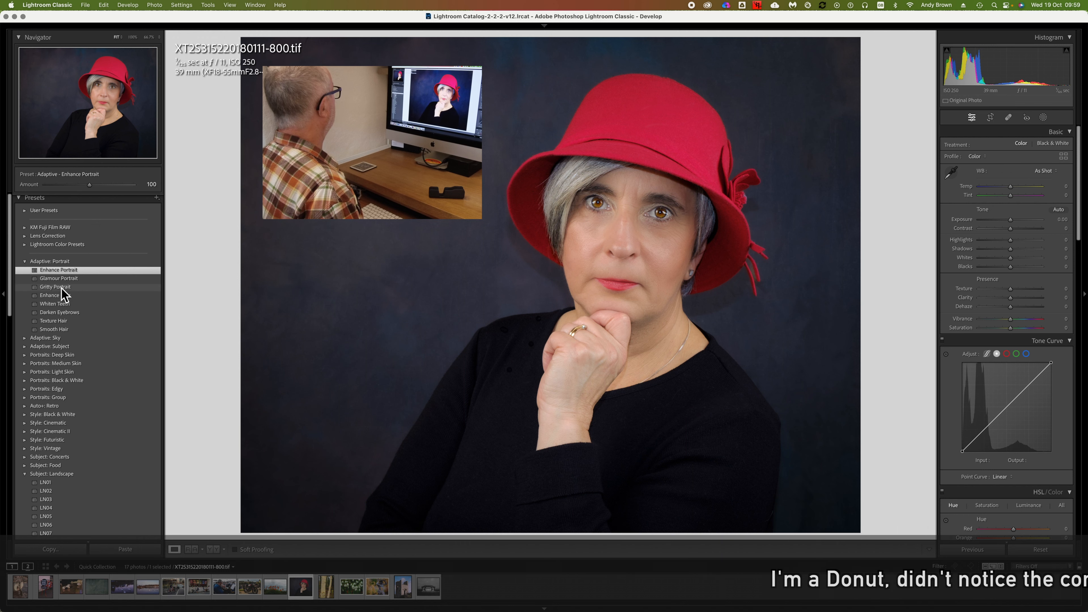
# Apply the Adaptive: Portrait preset Glamour Portrait to the red hat portrait.
pyautogui.click(58, 280)
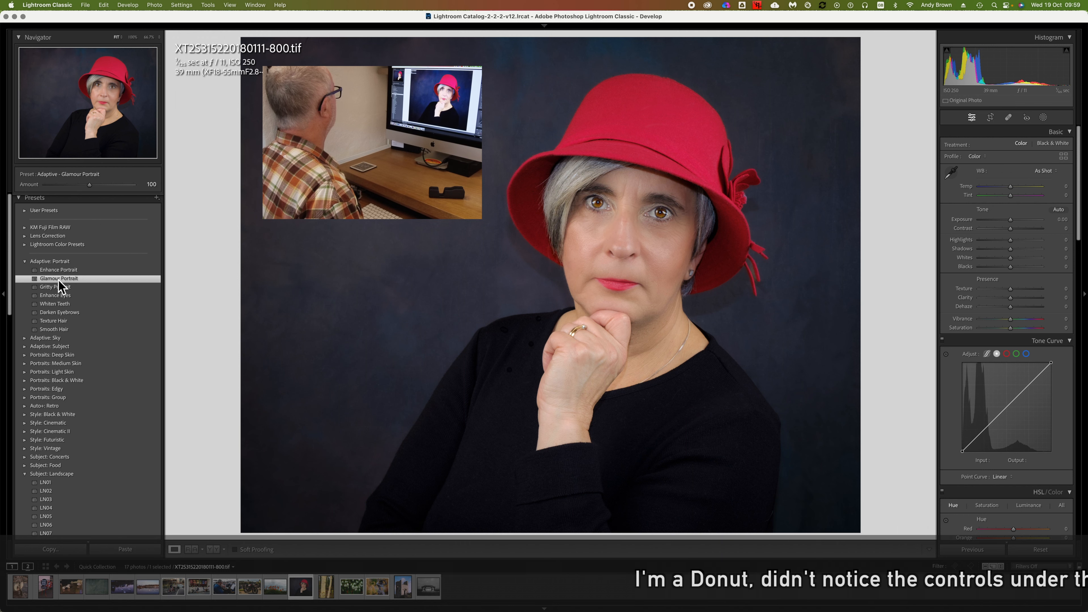
pyautogui.rightClick(58, 279)
pyautogui.click(52, 279)
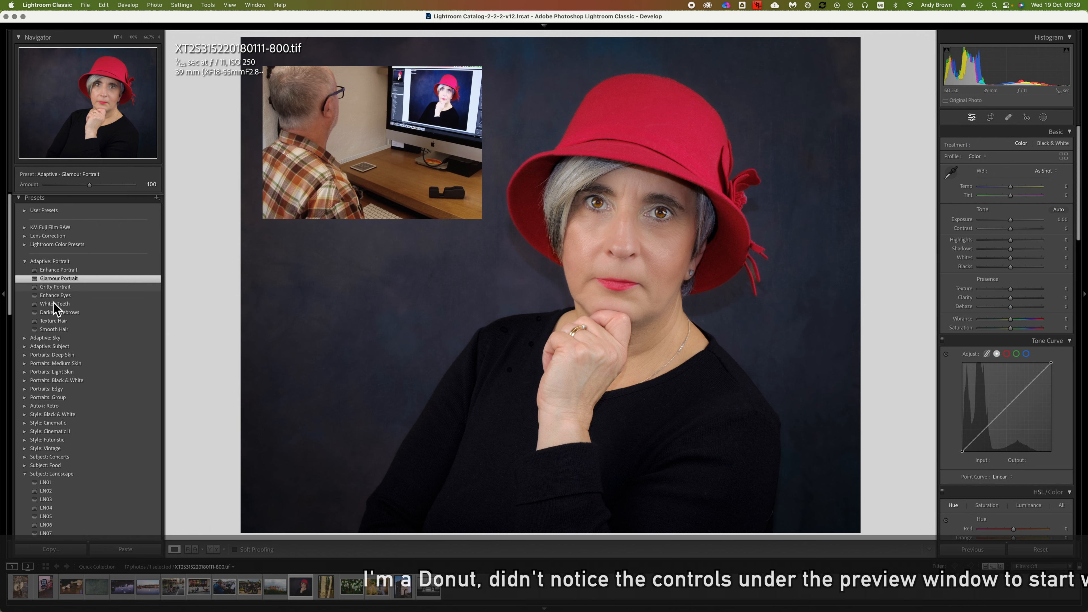
# Apply the Adaptive: Portrait presets Darken Eyebrows and Texture Hair to the red hat portrait.
pyautogui.click(54, 312)
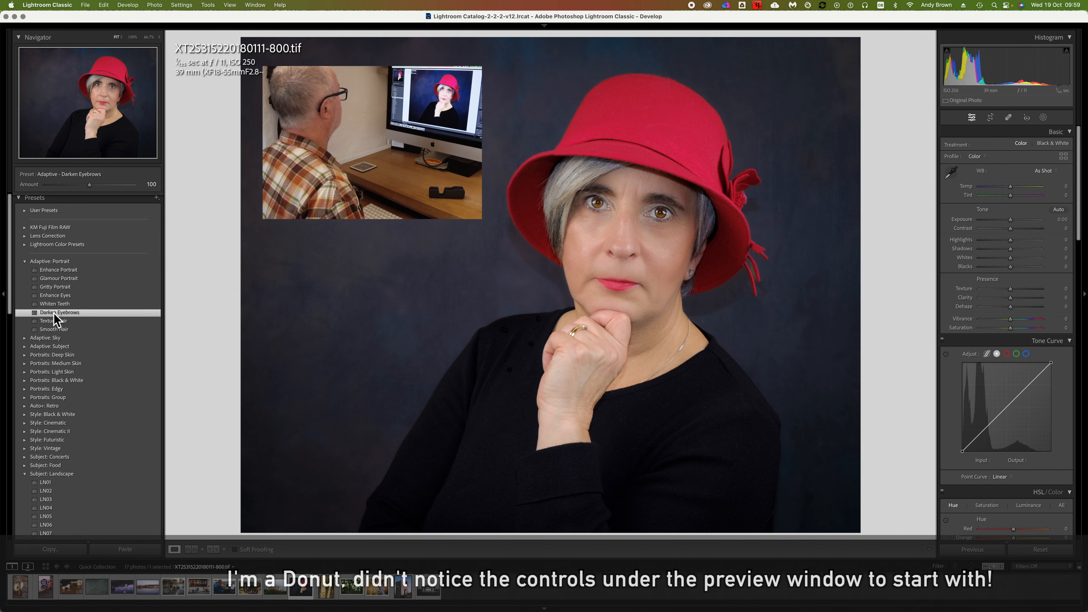
pyautogui.click(55, 324)
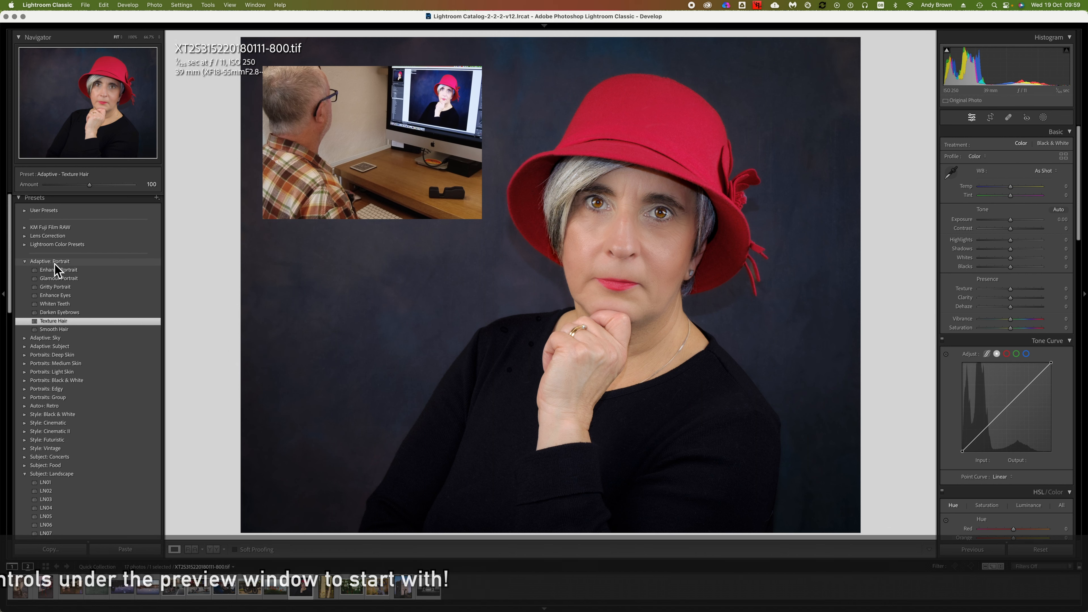
# Apply the Glamour Portrait preset again, try its Amount at 200, and set it to about 42.
pyautogui.click(56, 279)
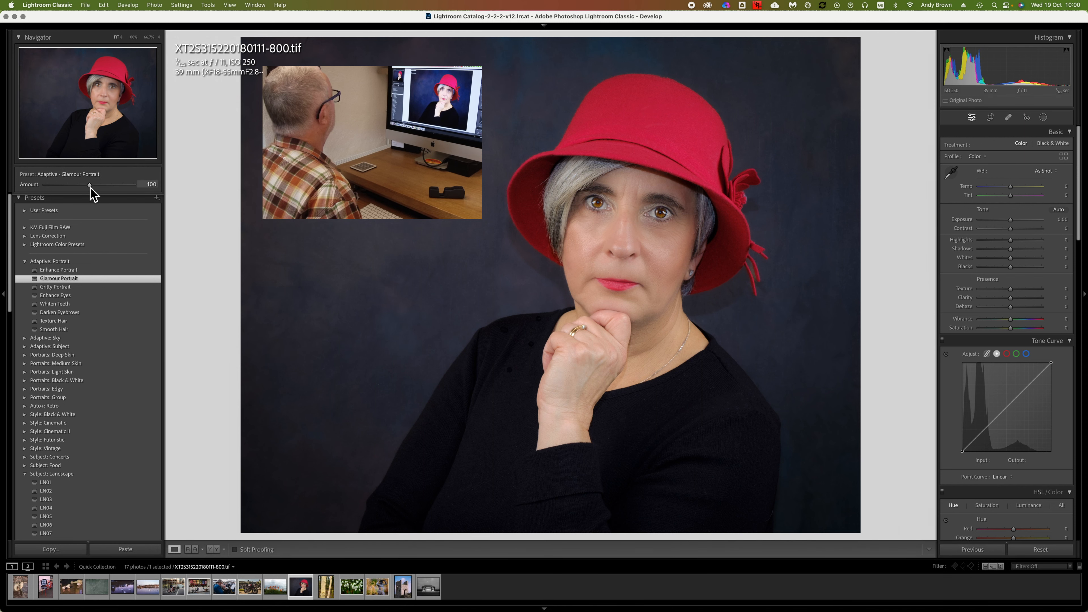
pyautogui.moveTo(91, 186); pyautogui.dragTo(128, 191)
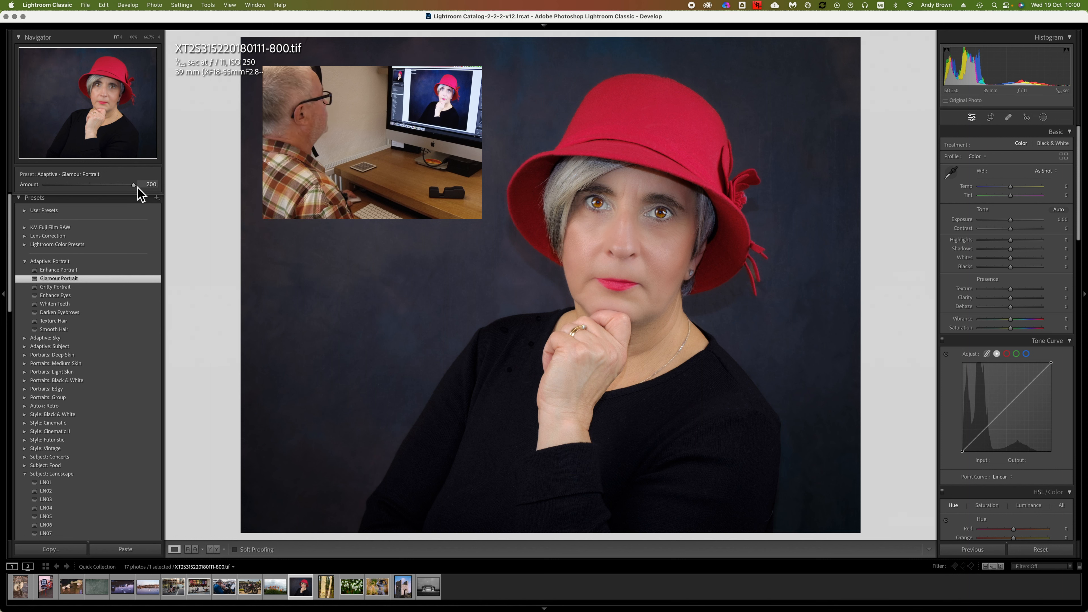
pyautogui.moveTo(132, 188); pyautogui.dragTo(63, 185)
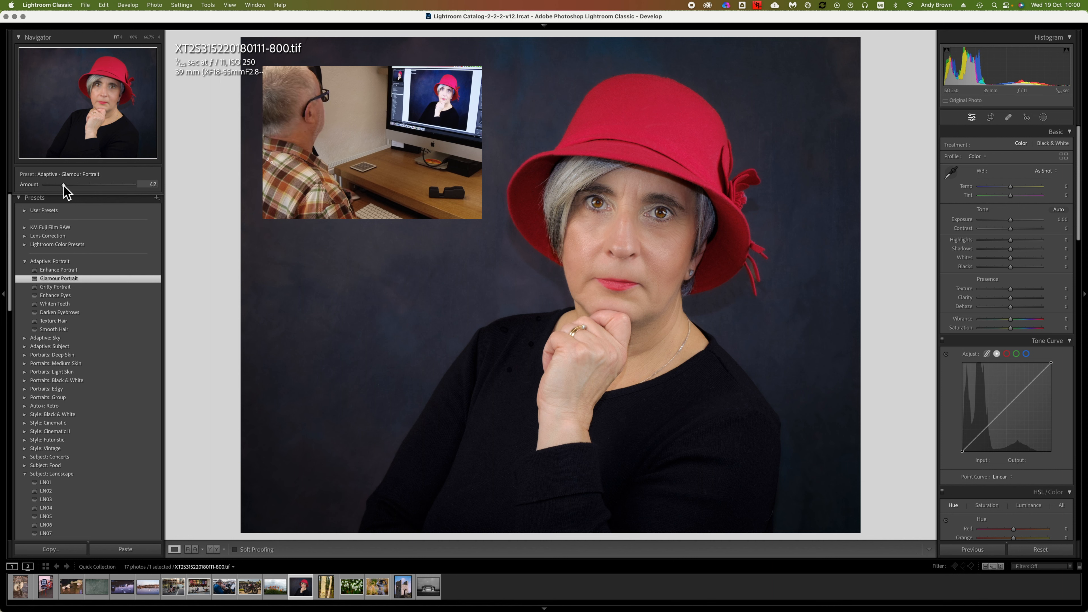
# Apply the Gritty Portrait preset, try its Amount at 200, and set it to about 83.
pyautogui.click(55, 287)
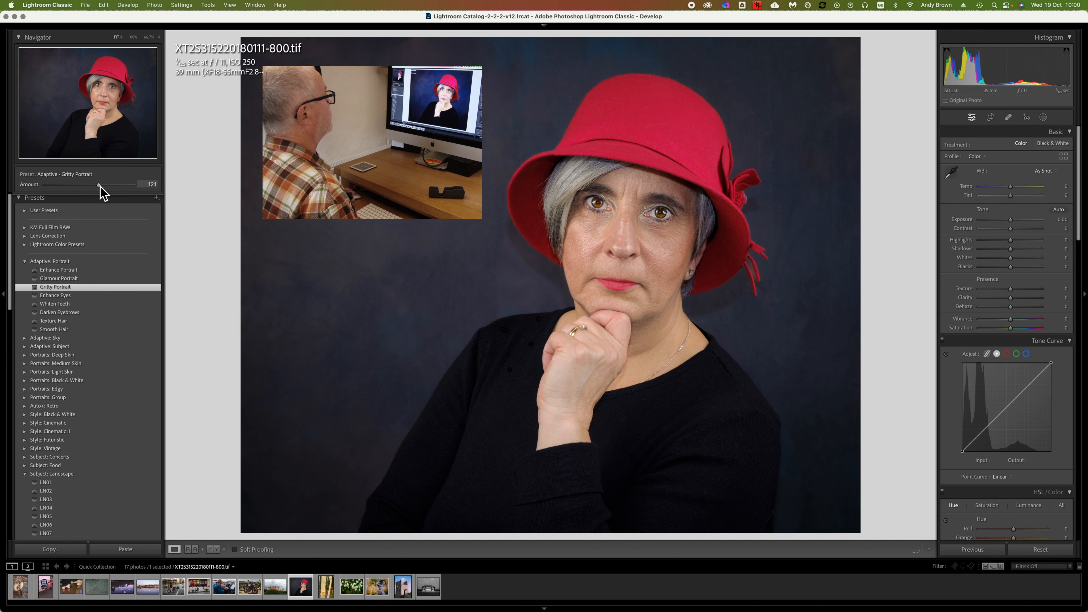
pyautogui.moveTo(107, 186); pyautogui.dragTo(128, 193)
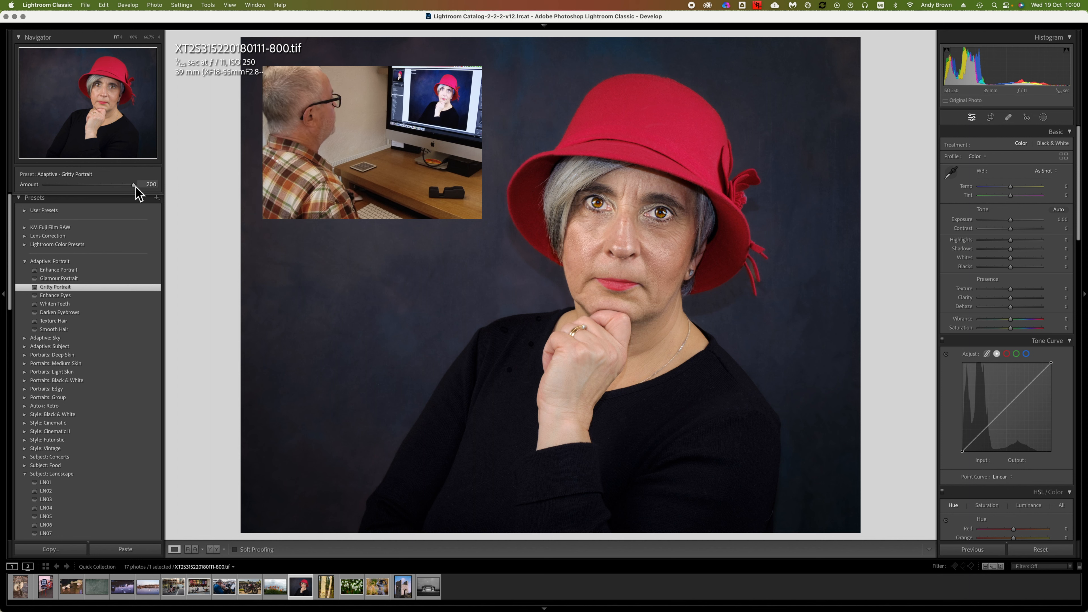
pyautogui.moveTo(136, 187); pyautogui.dragTo(91, 188)
pyautogui.moveTo(82, 187); pyautogui.dragTo(77, 187)
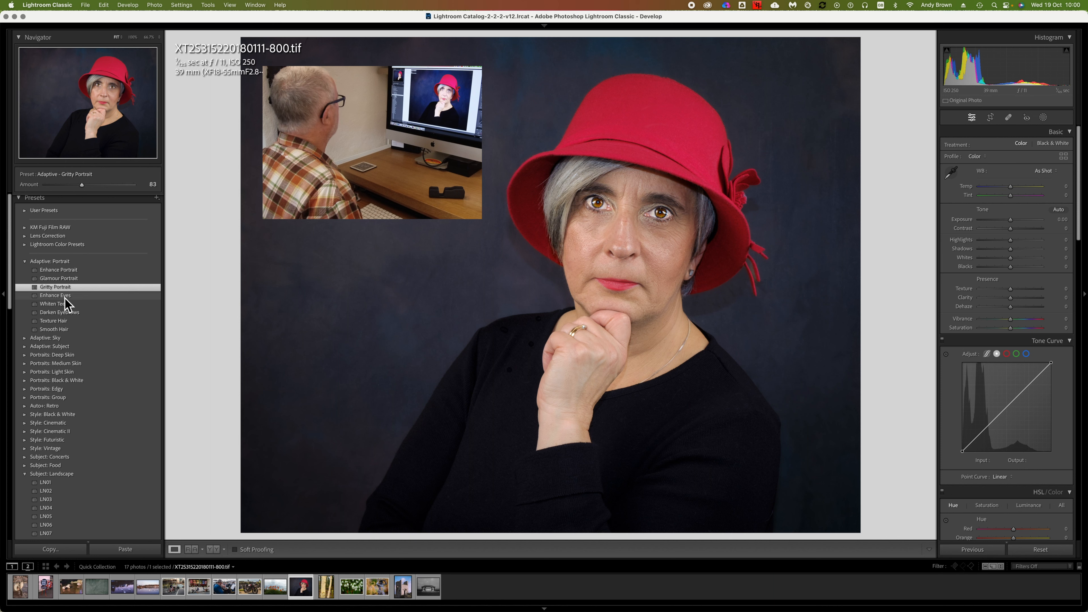
# Apply the Enhance Eyes preset, try its Amount at about 165, and set it to about 105.
pyautogui.click(60, 295)
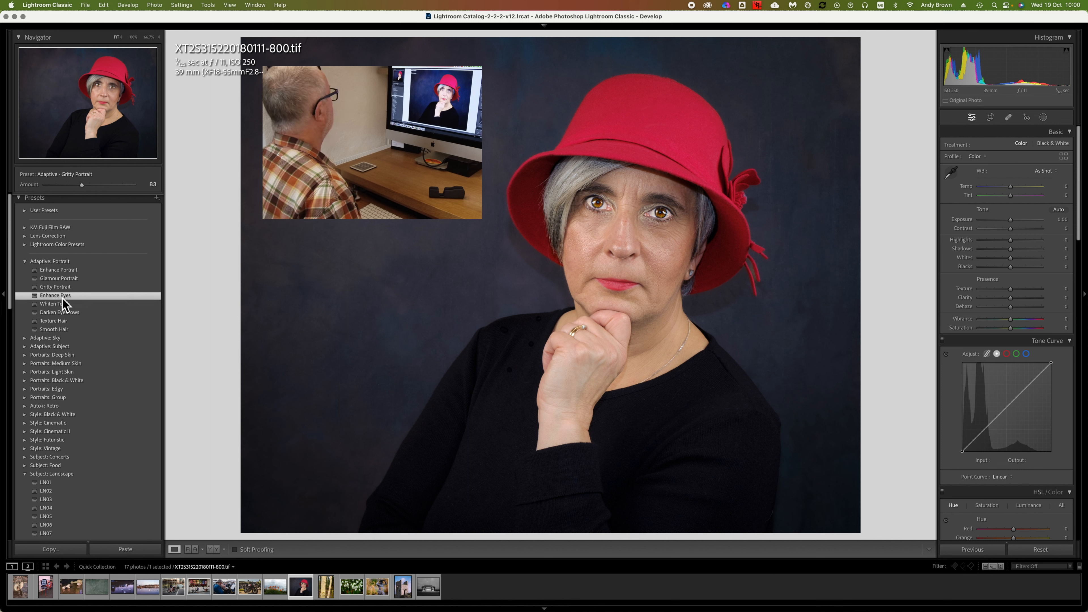
pyautogui.moveTo(92, 185); pyautogui.dragTo(124, 186)
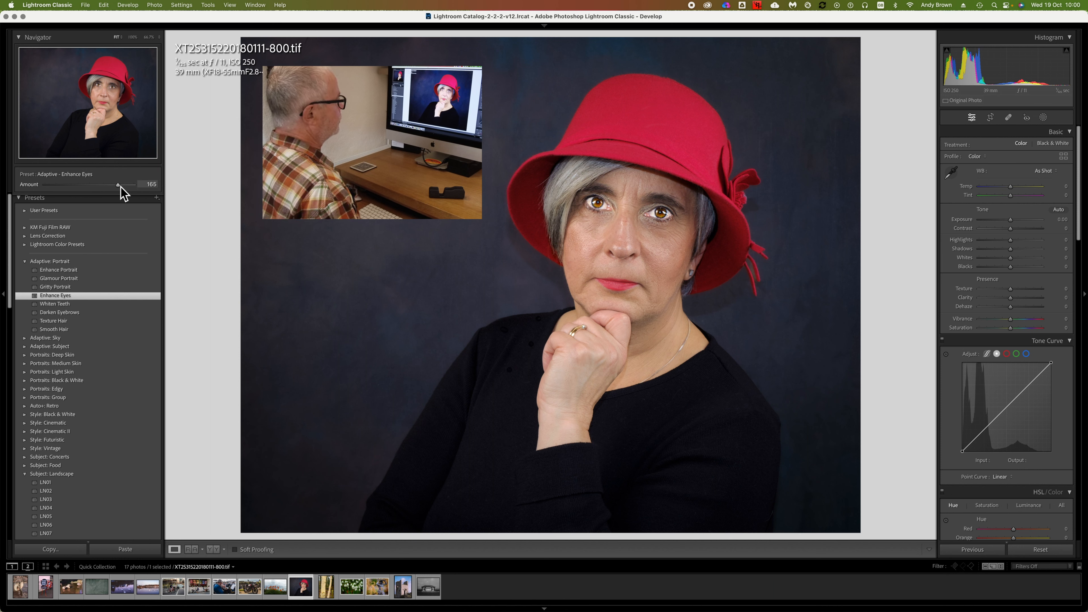
pyautogui.moveTo(118, 185); pyautogui.dragTo(92, 187)
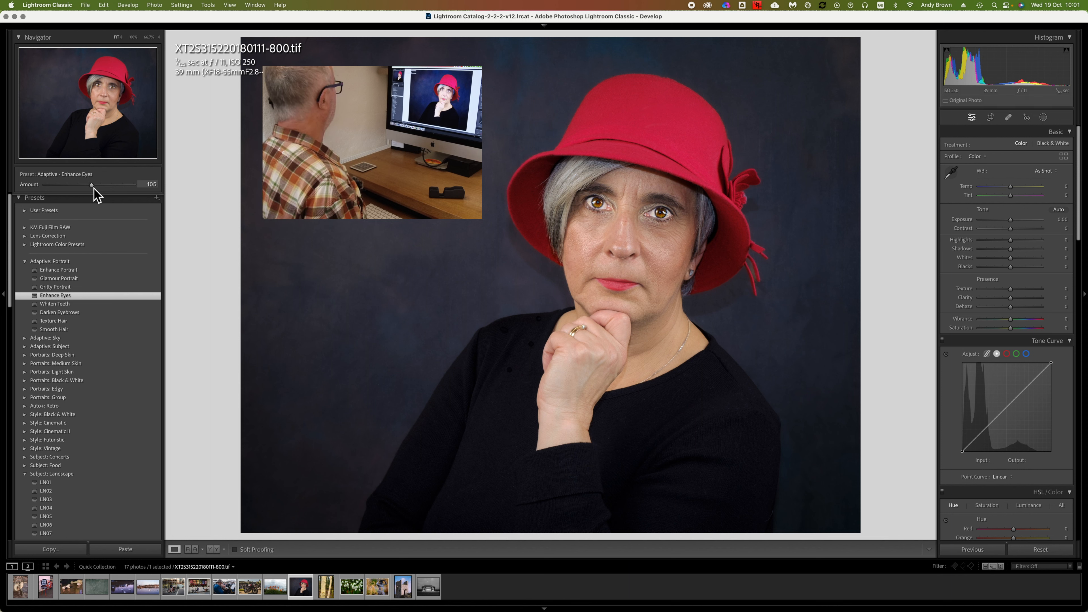
# Apply the Whiten Teeth preset at Amount 100, and apply Texture Hair with its Amount set to about 134.
pyautogui.click(53, 305)
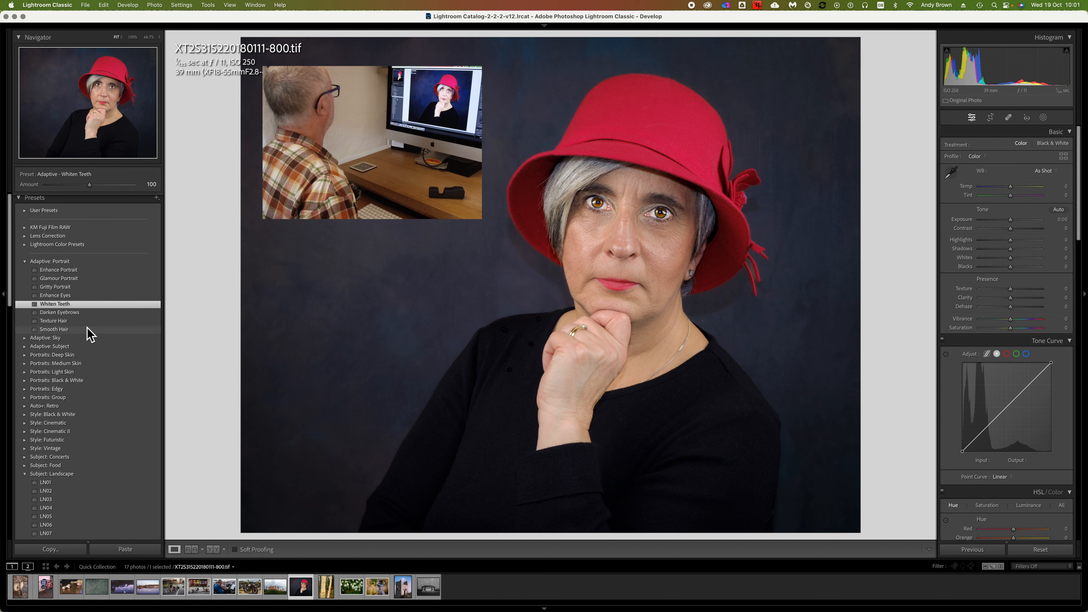
pyautogui.click(62, 321)
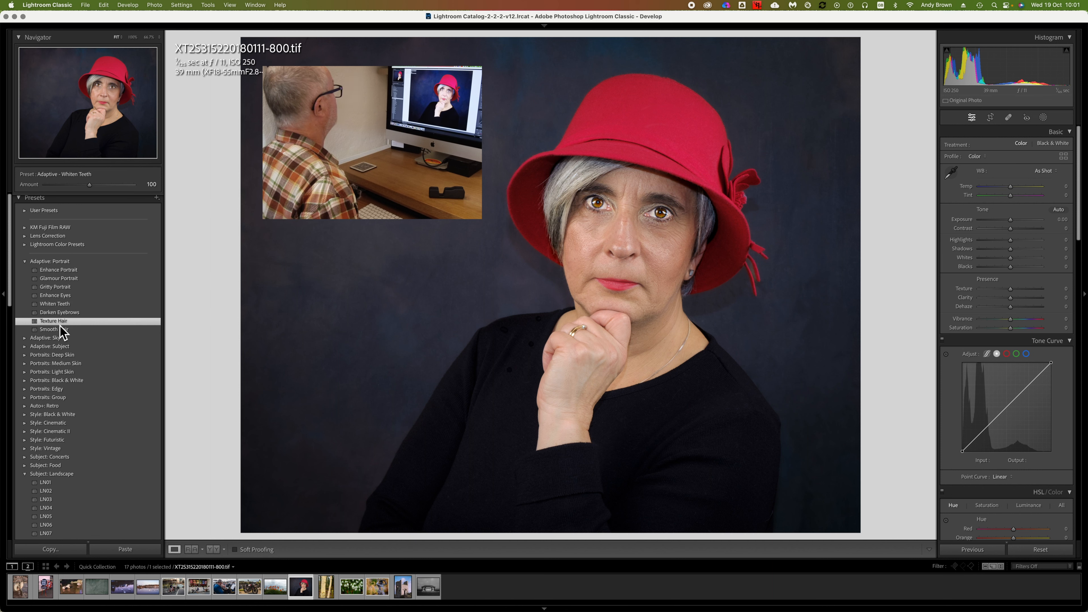
pyautogui.moveTo(89, 185); pyautogui.dragTo(115, 185)
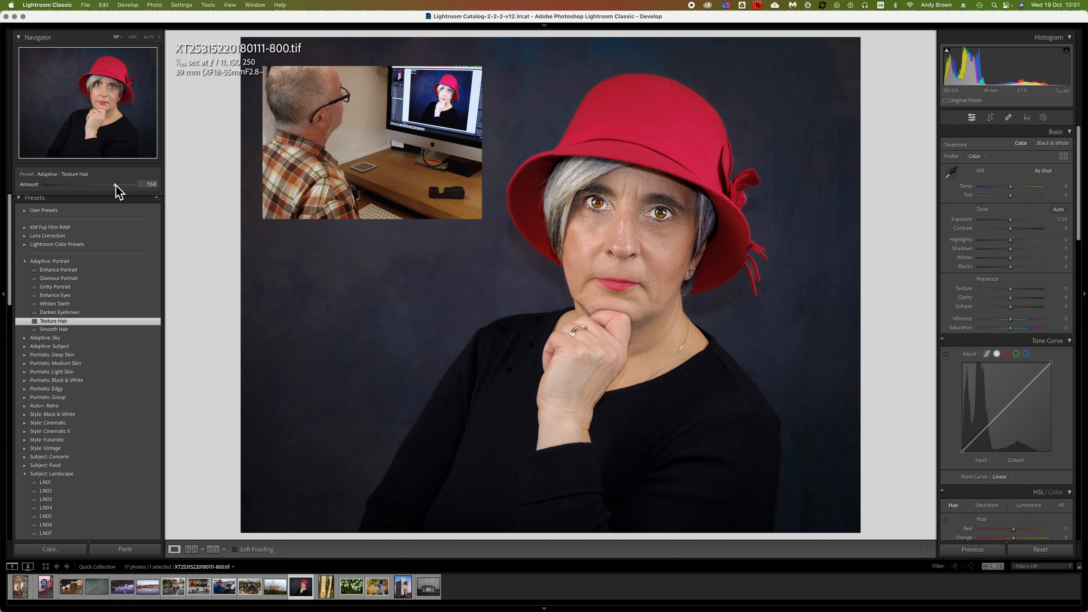
pyautogui.moveTo(114, 185); pyautogui.dragTo(104, 185)
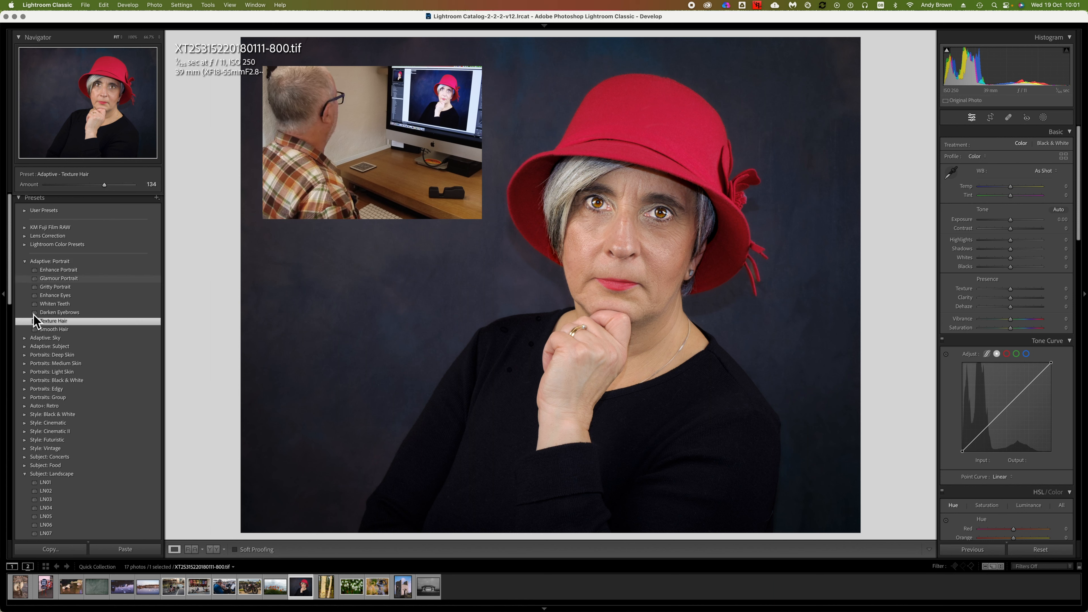
# Apply the Smooth Hair preset with Amount about 116, and apply Enhance Portrait with Amount about 62.
pyautogui.click(57, 330)
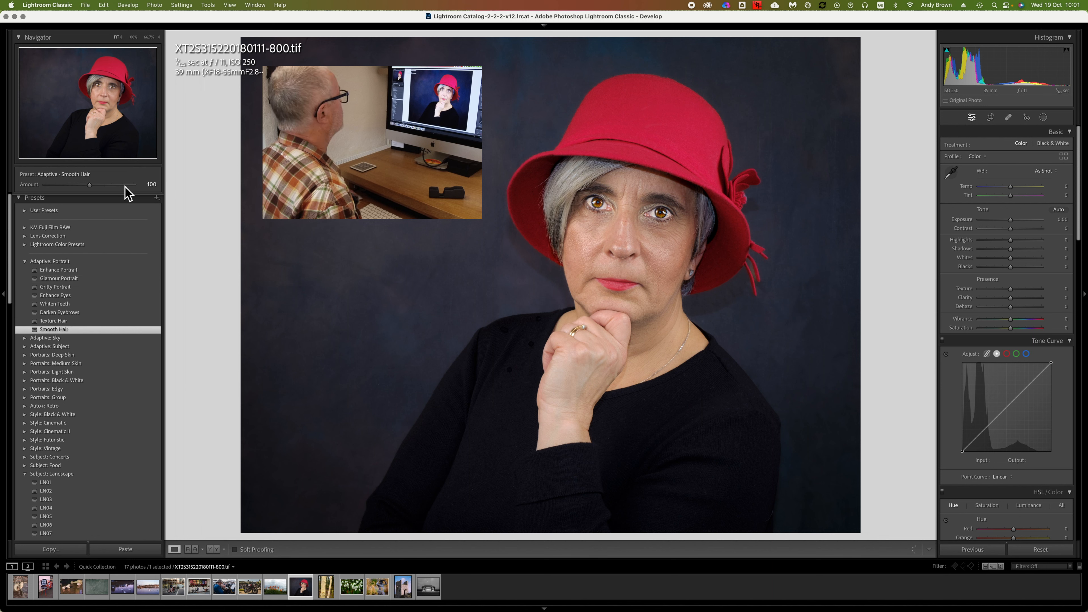
pyautogui.moveTo(134, 190); pyautogui.dragTo(100, 193)
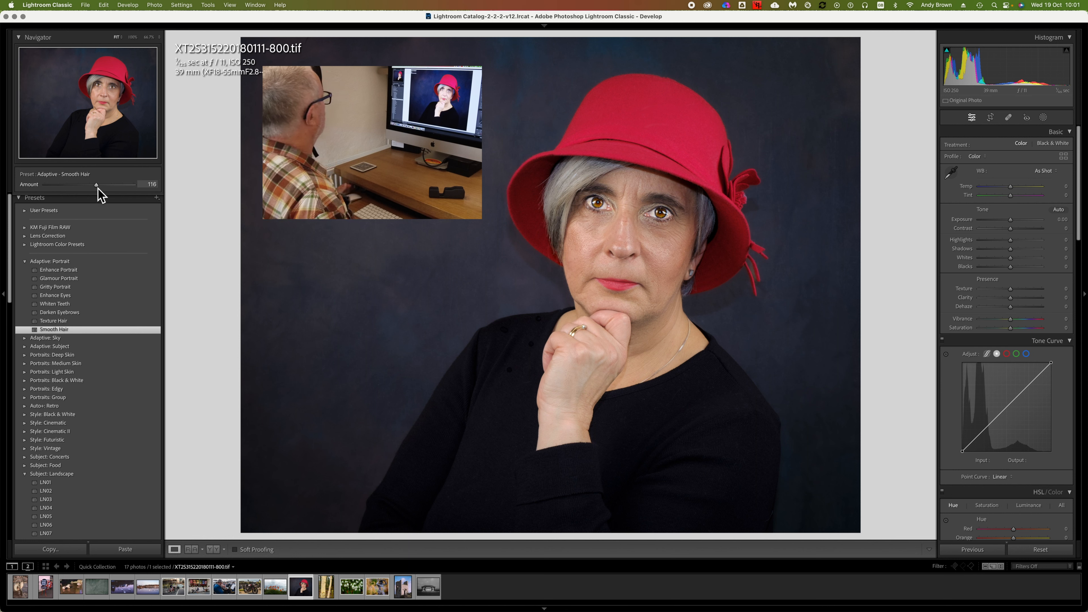
pyautogui.click(65, 270)
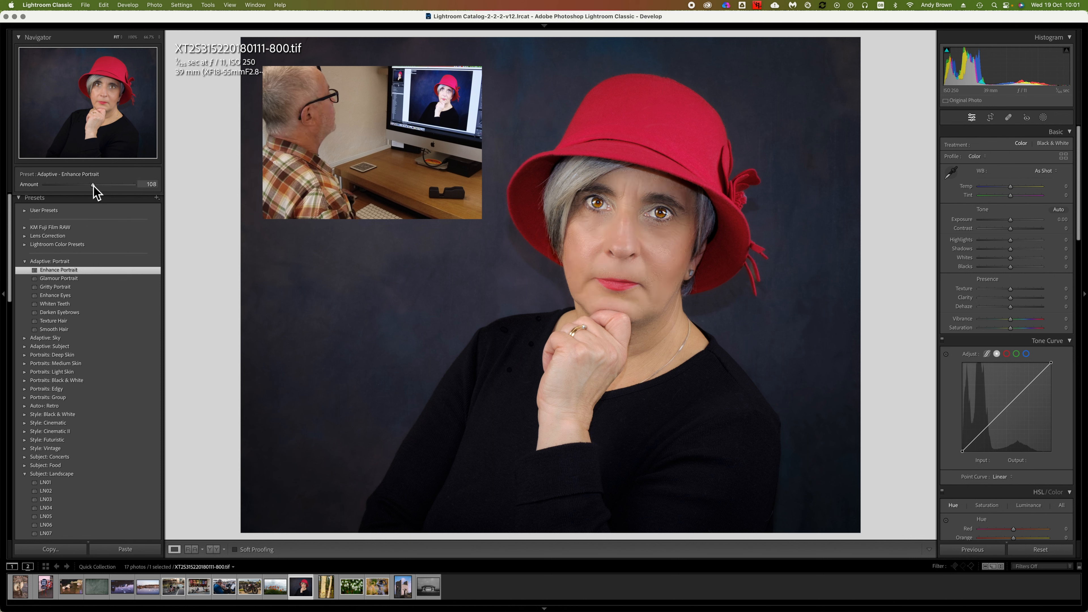
pyautogui.moveTo(95, 187)
pyautogui.mouseDown()
pyautogui.moveTo(41, 184)
pyautogui.moveTo(102, 188)
pyautogui.moveTo(74, 189)
pyautogui.mouseUp()
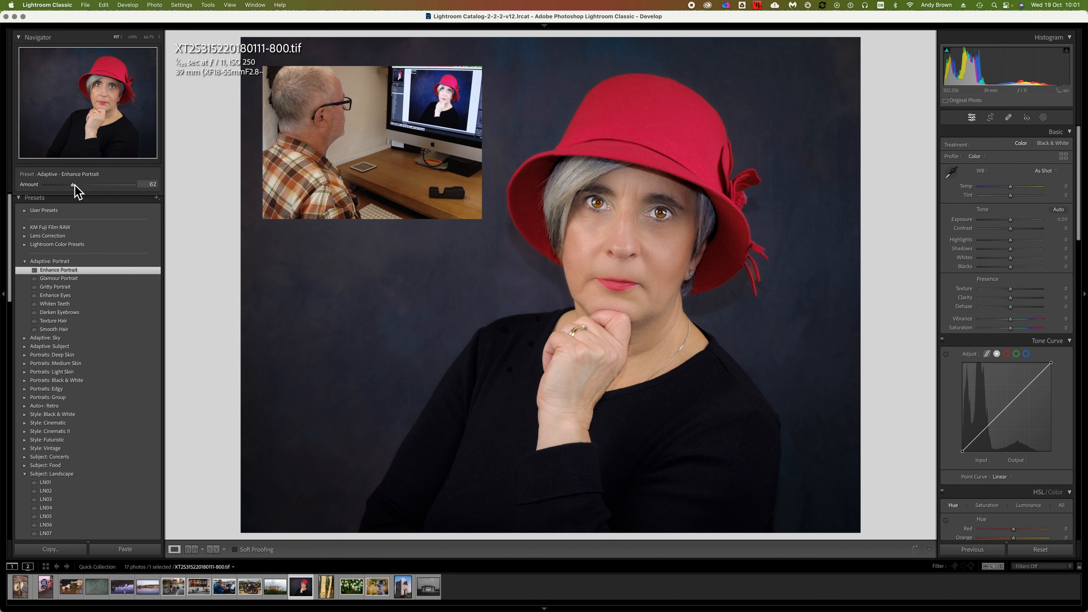